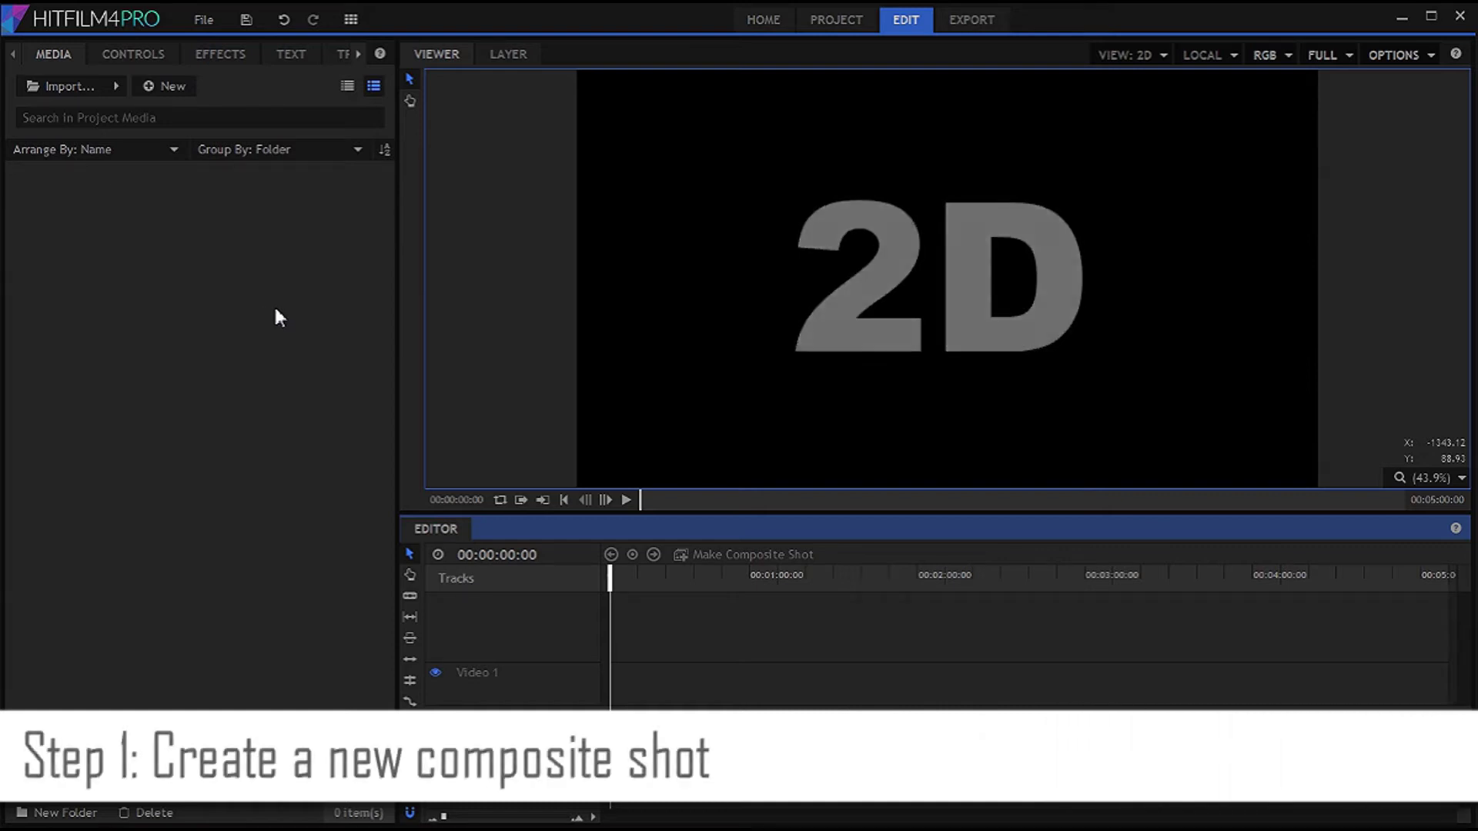
# Create a new 1080p 24 fps composite shot, Composite Shot 1.
pyautogui.click(166, 93)
pyautogui.click(165, 91)
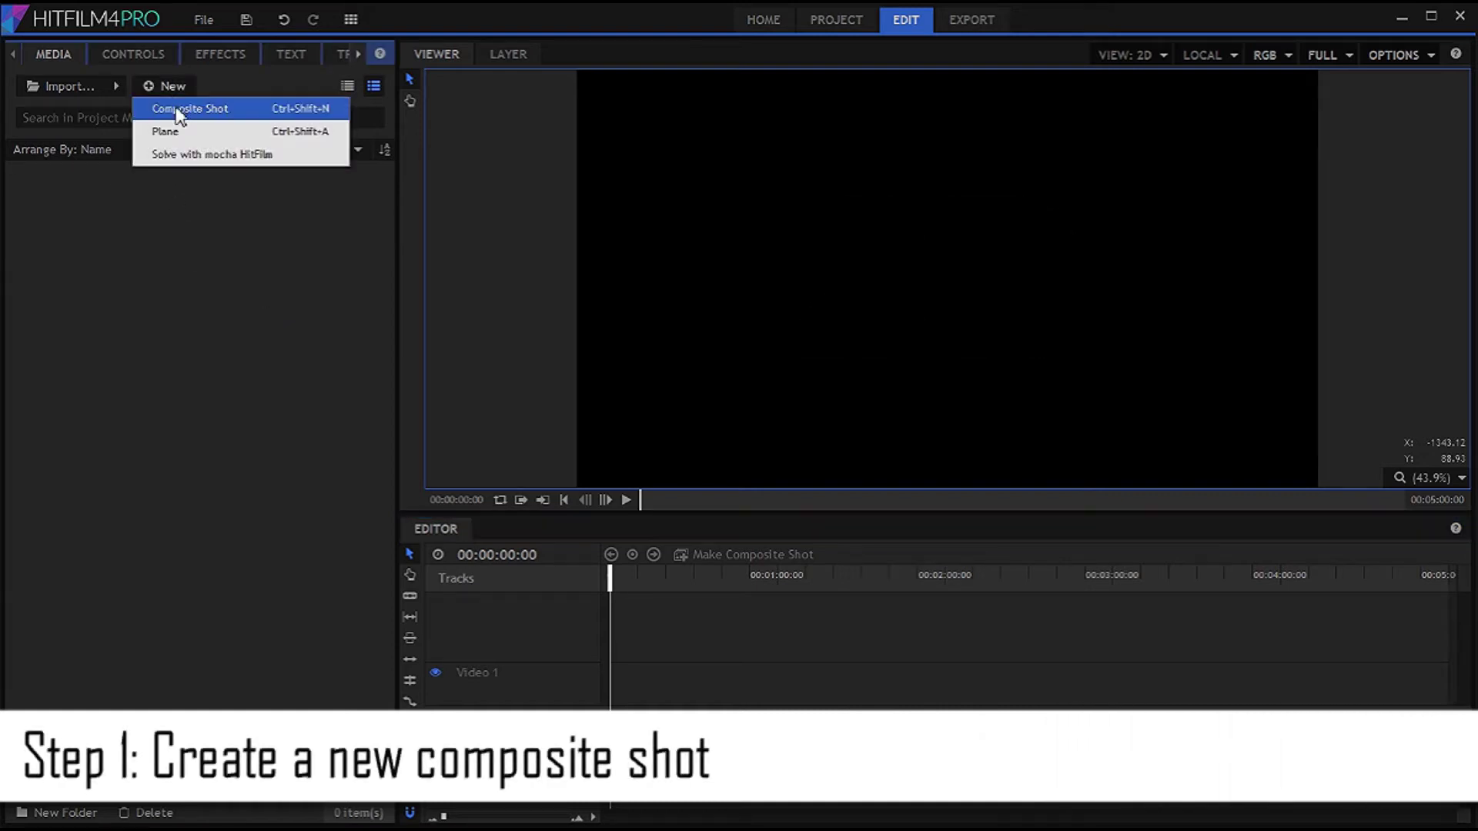
pyautogui.click(176, 109)
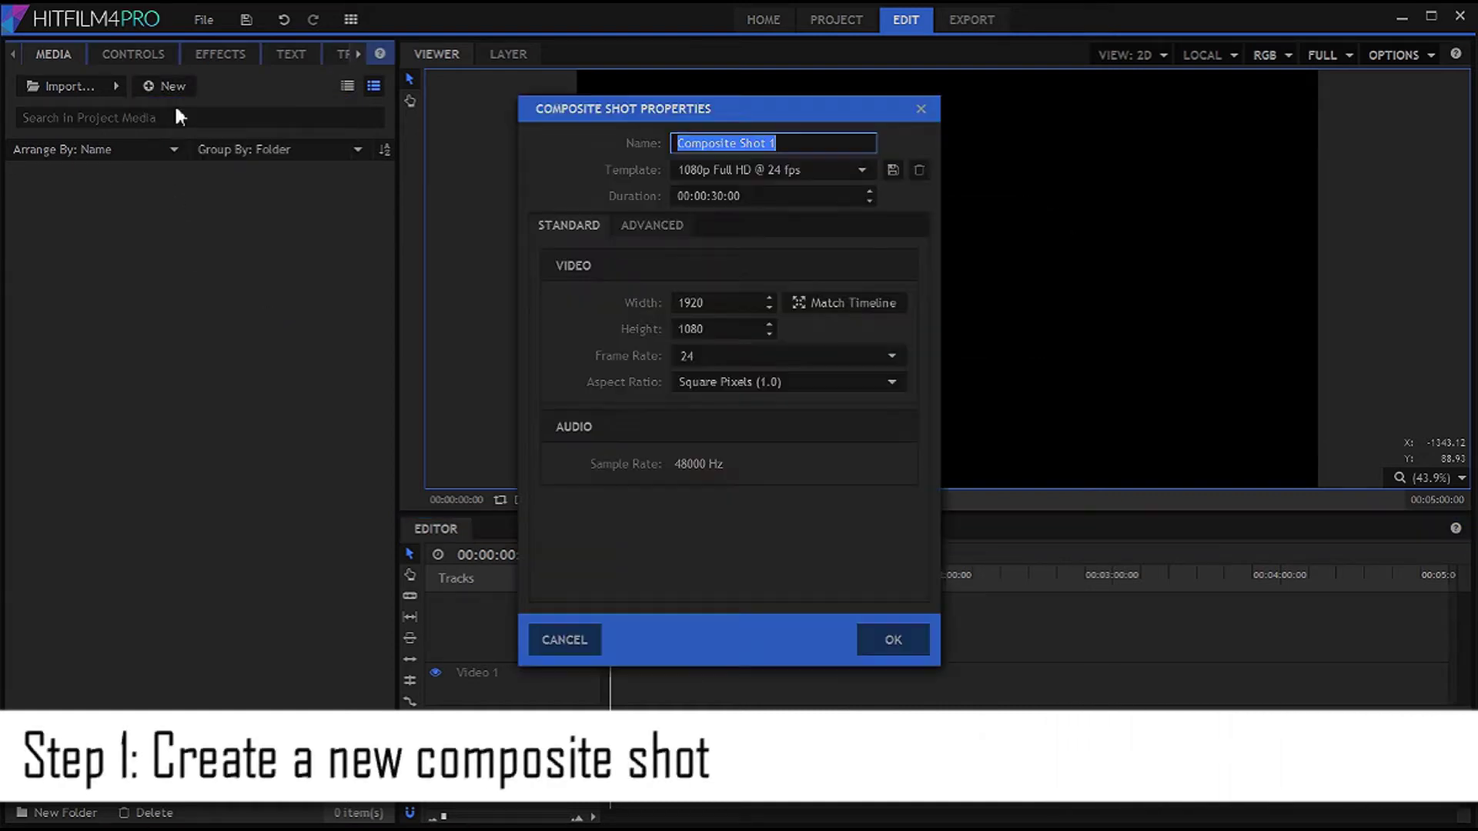
pyautogui.click(901, 637)
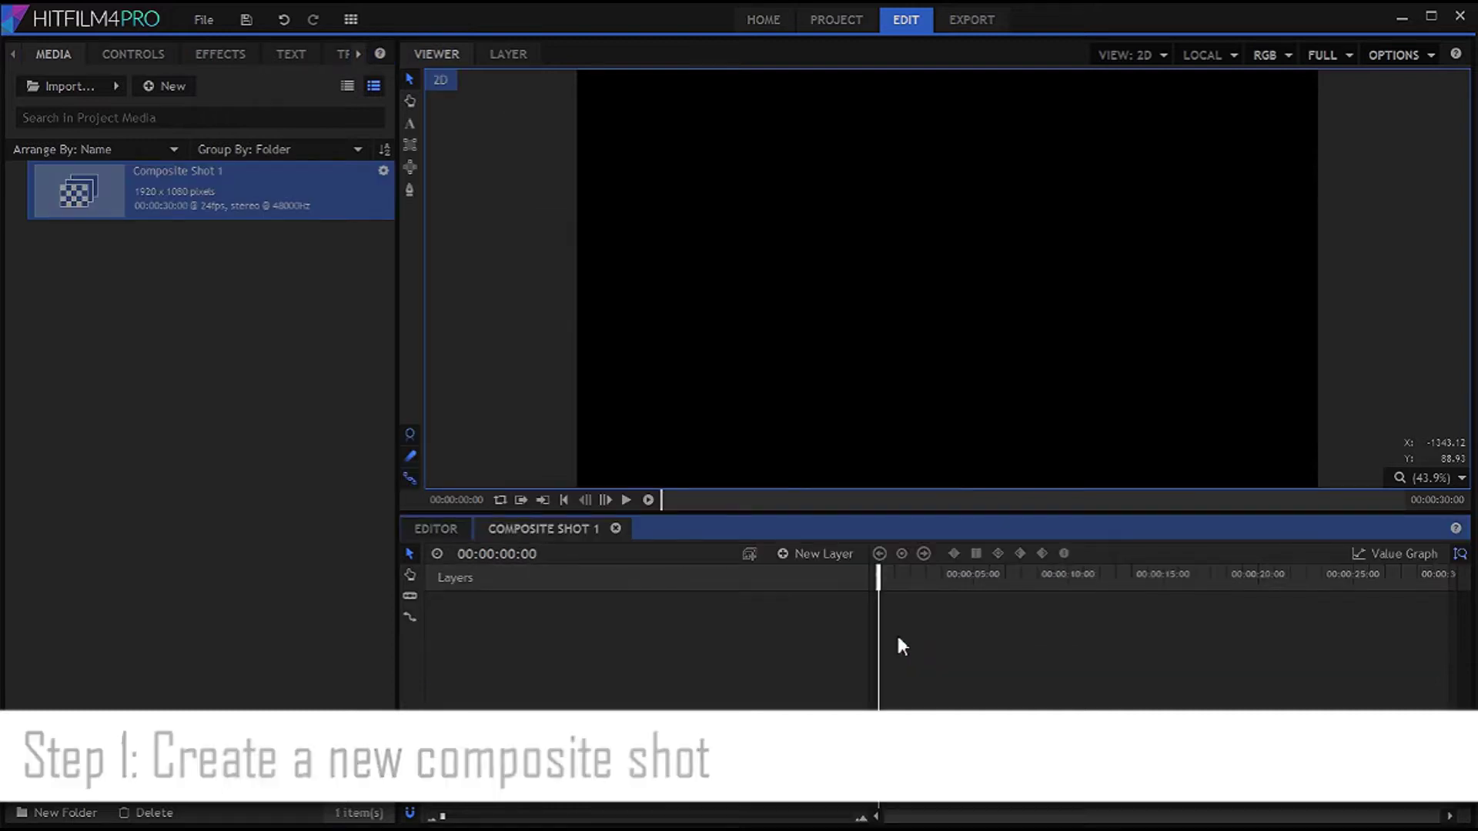
# Add a black 1920×1080 plane layer, New Plane 1, to the shot.
pyautogui.click(838, 553)
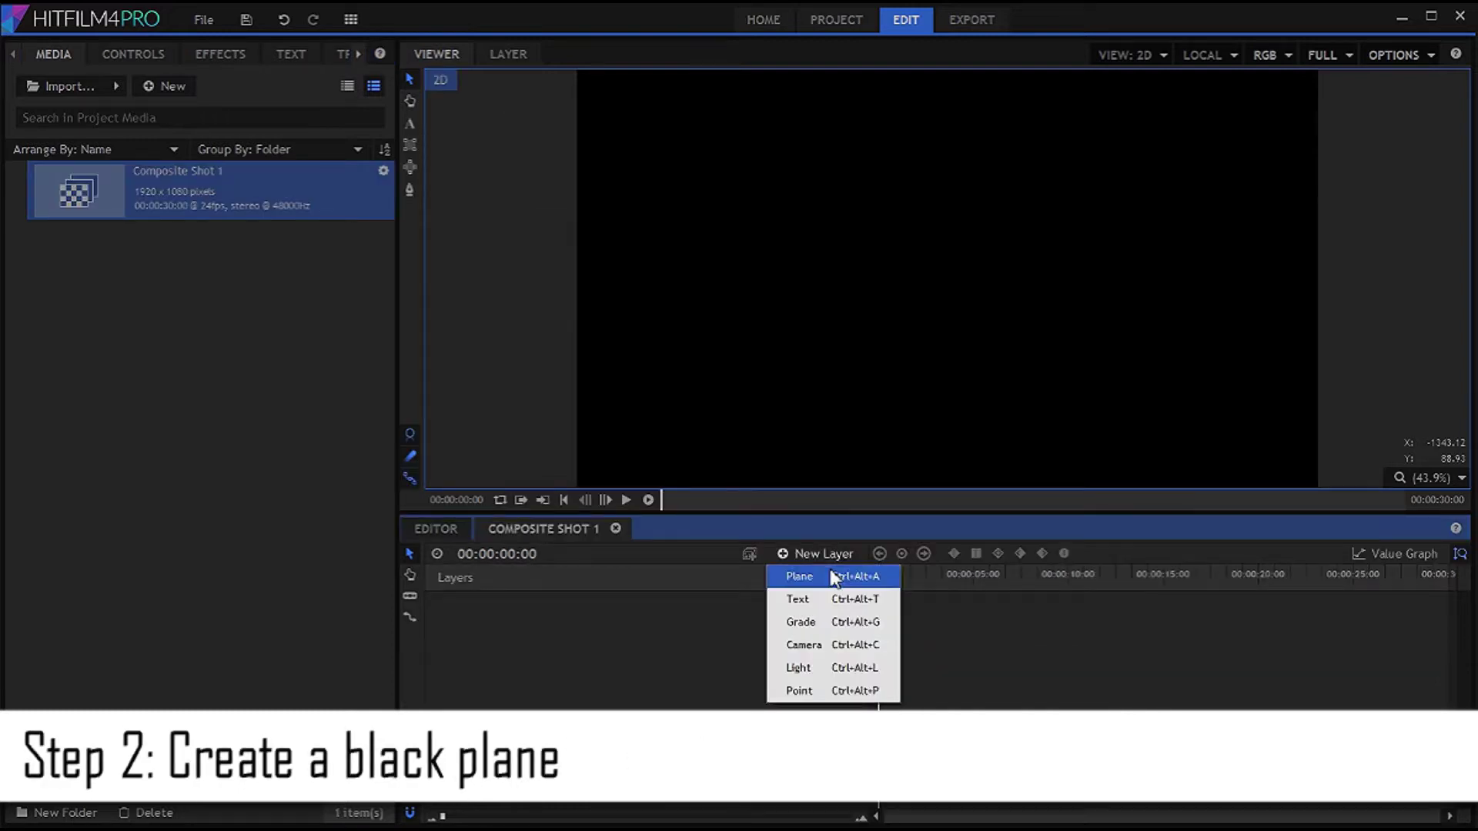
pyautogui.click(833, 577)
pyautogui.click(824, 500)
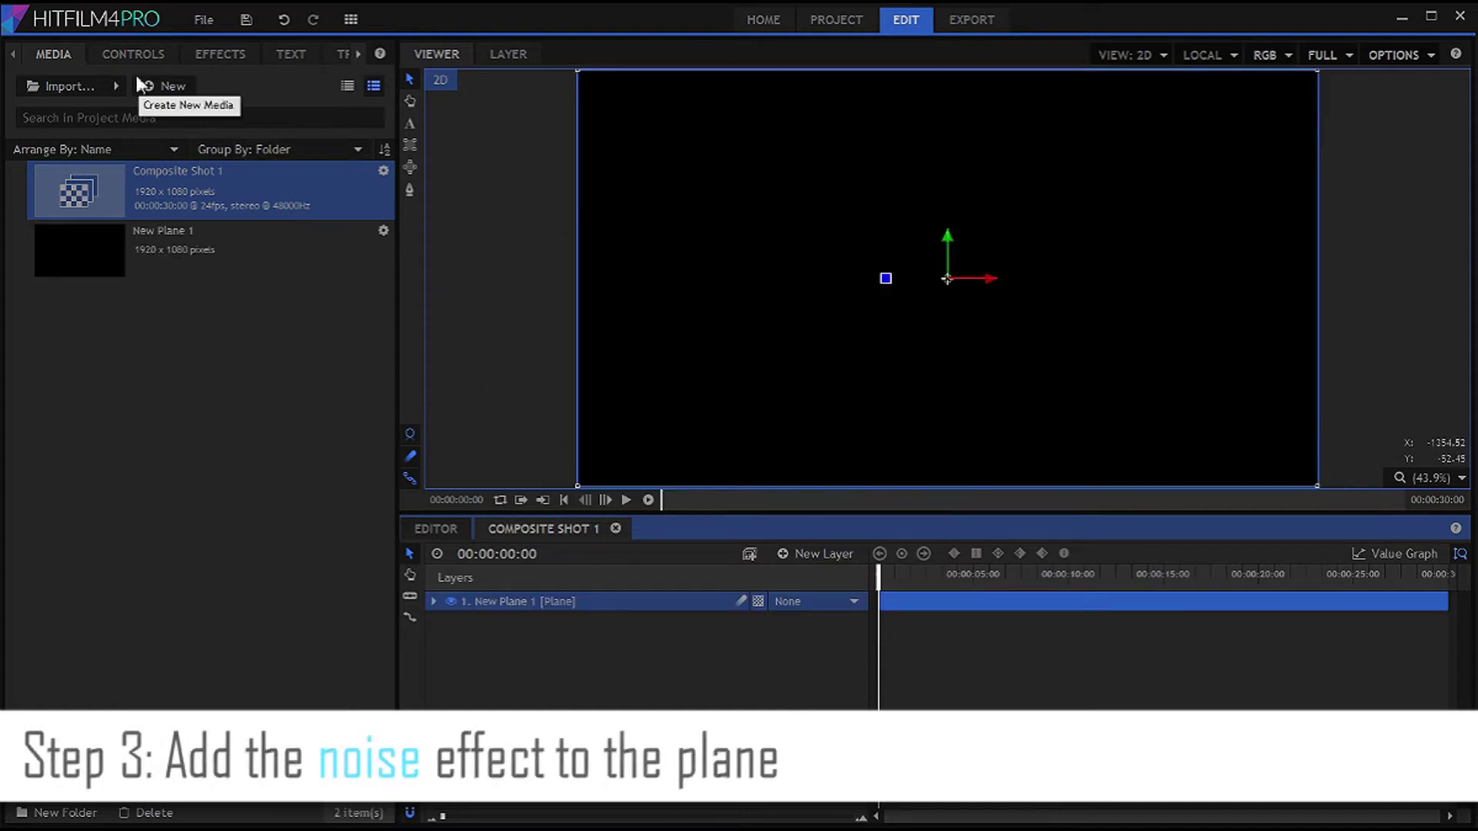
# Search the effects for 'no' and drag Grunge > Noise onto New Plane 1.
pyautogui.click(146, 53)
pyautogui.click(210, 52)
pyautogui.click(192, 85)
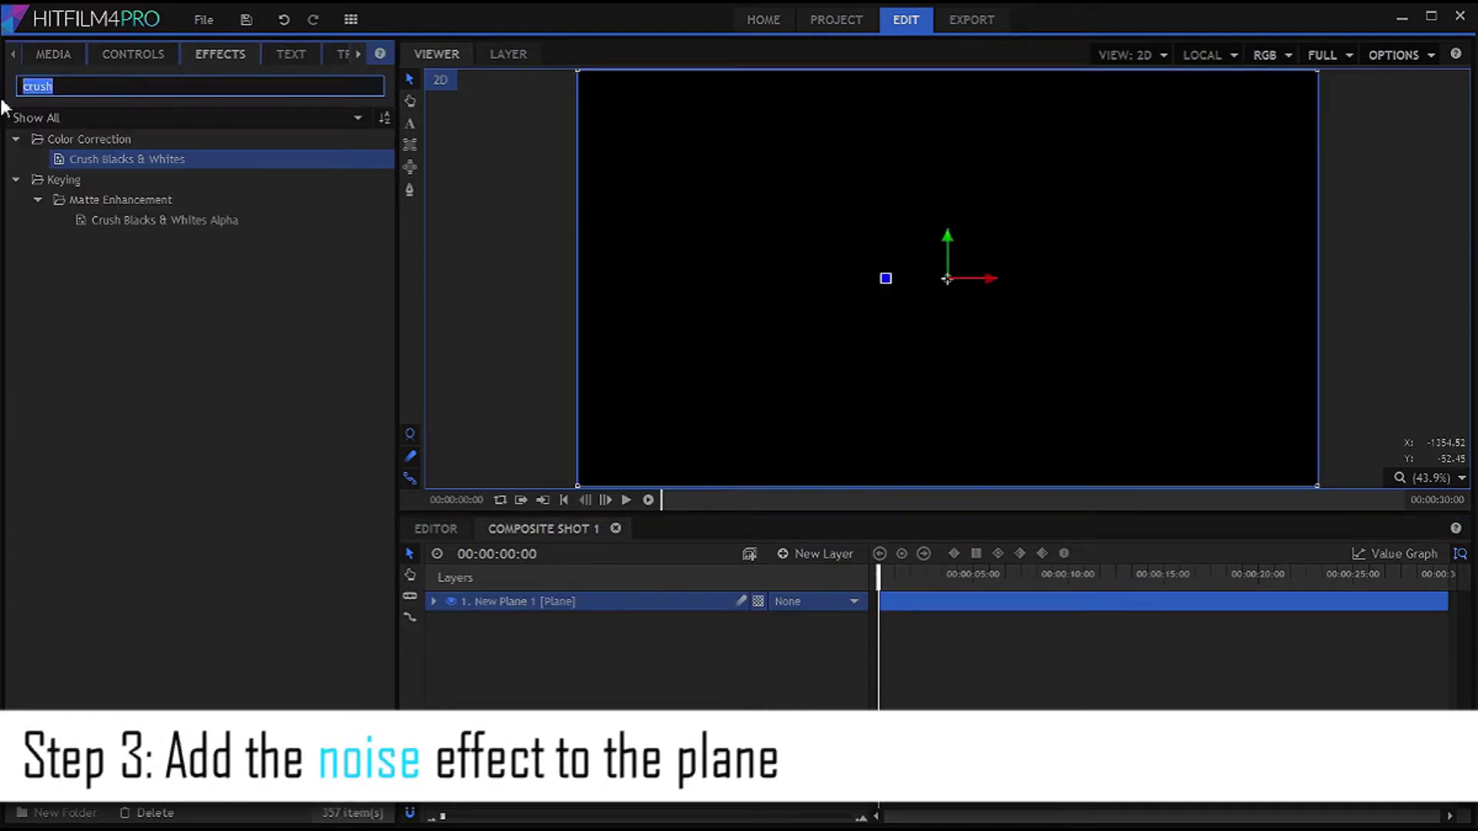
pyautogui.write('noise')
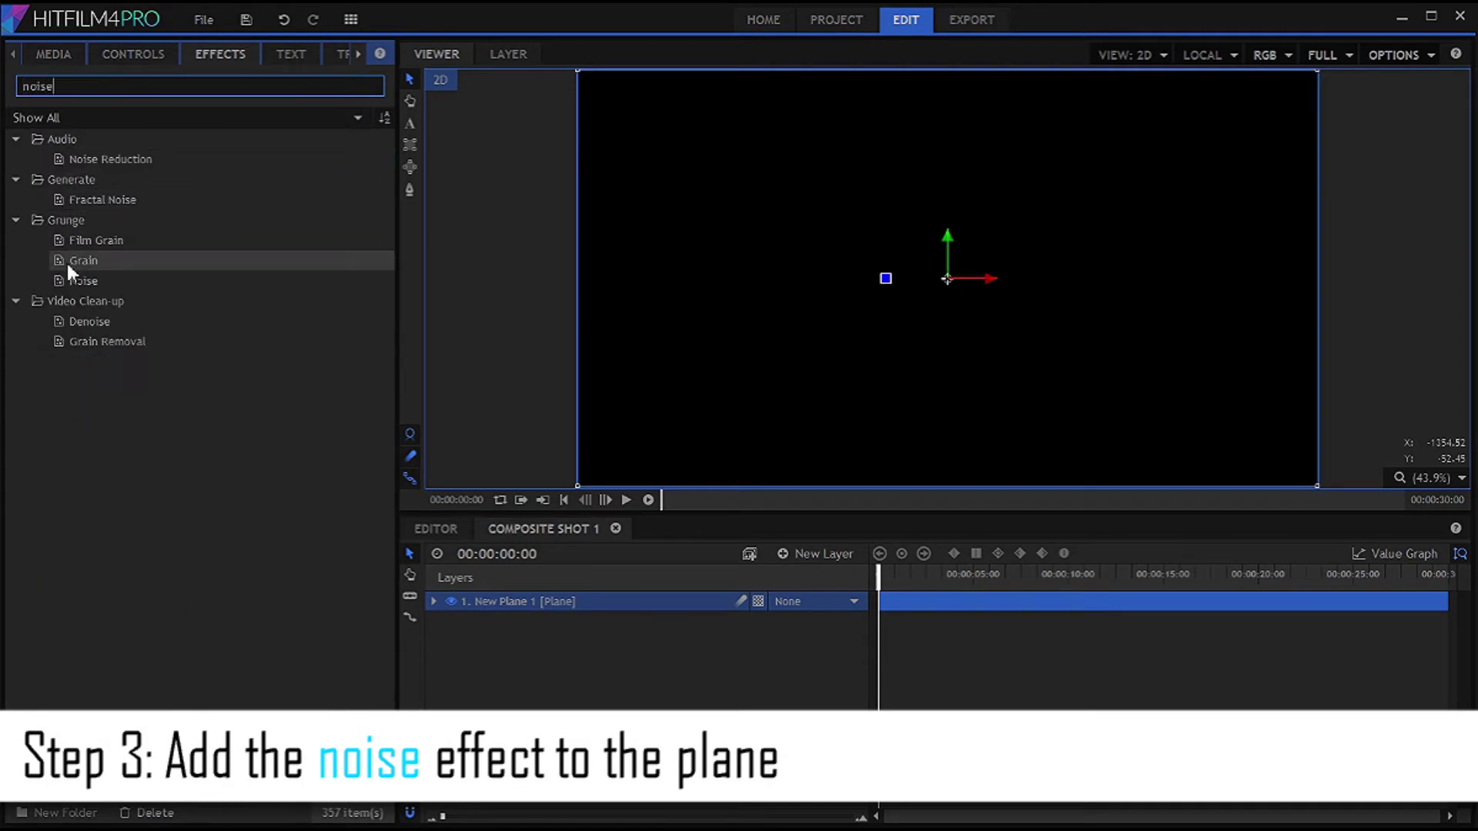
pyautogui.click(73, 282)
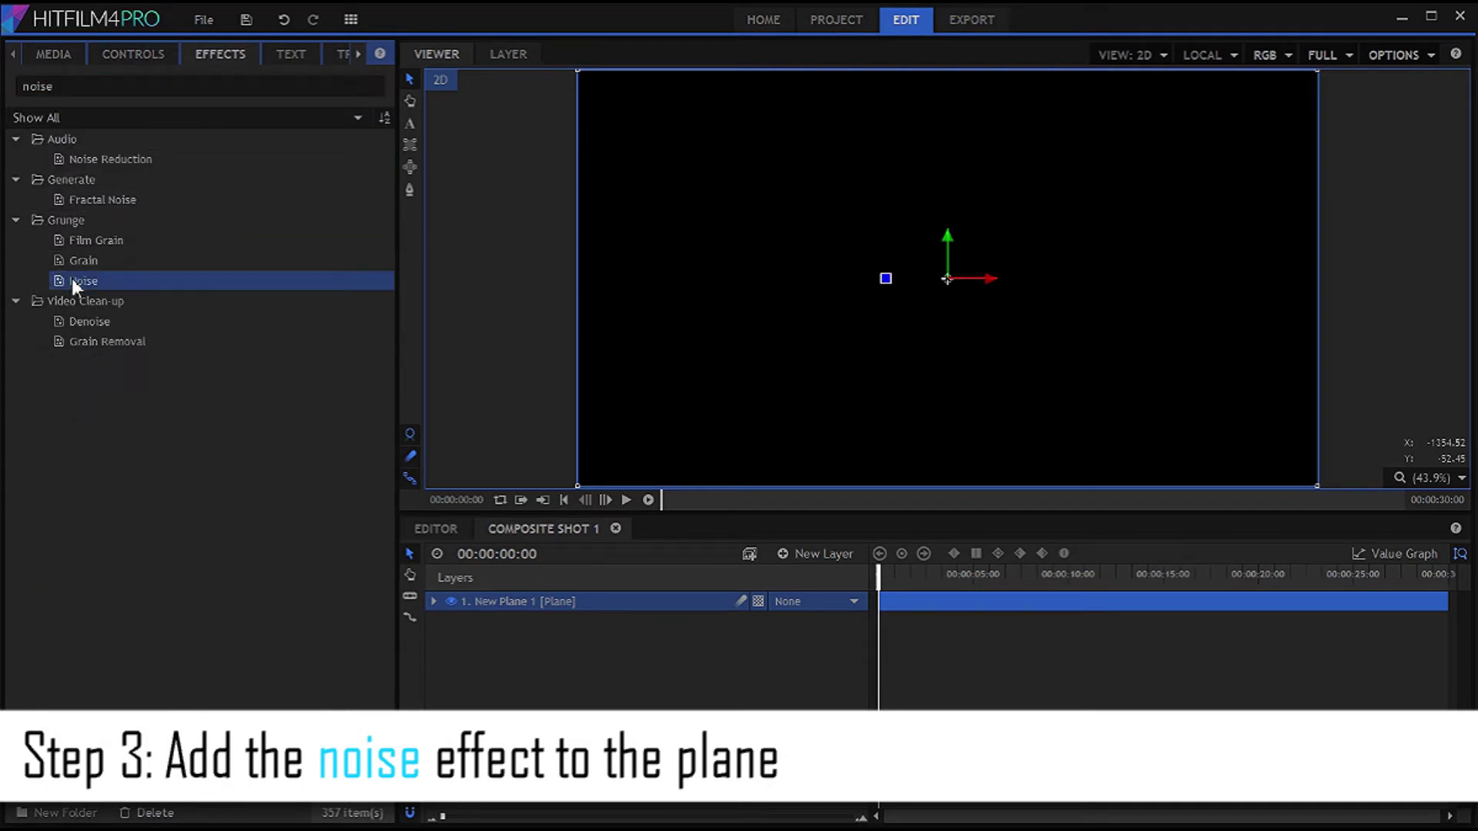
pyautogui.moveTo(406, 481); pyautogui.dragTo(506, 601)
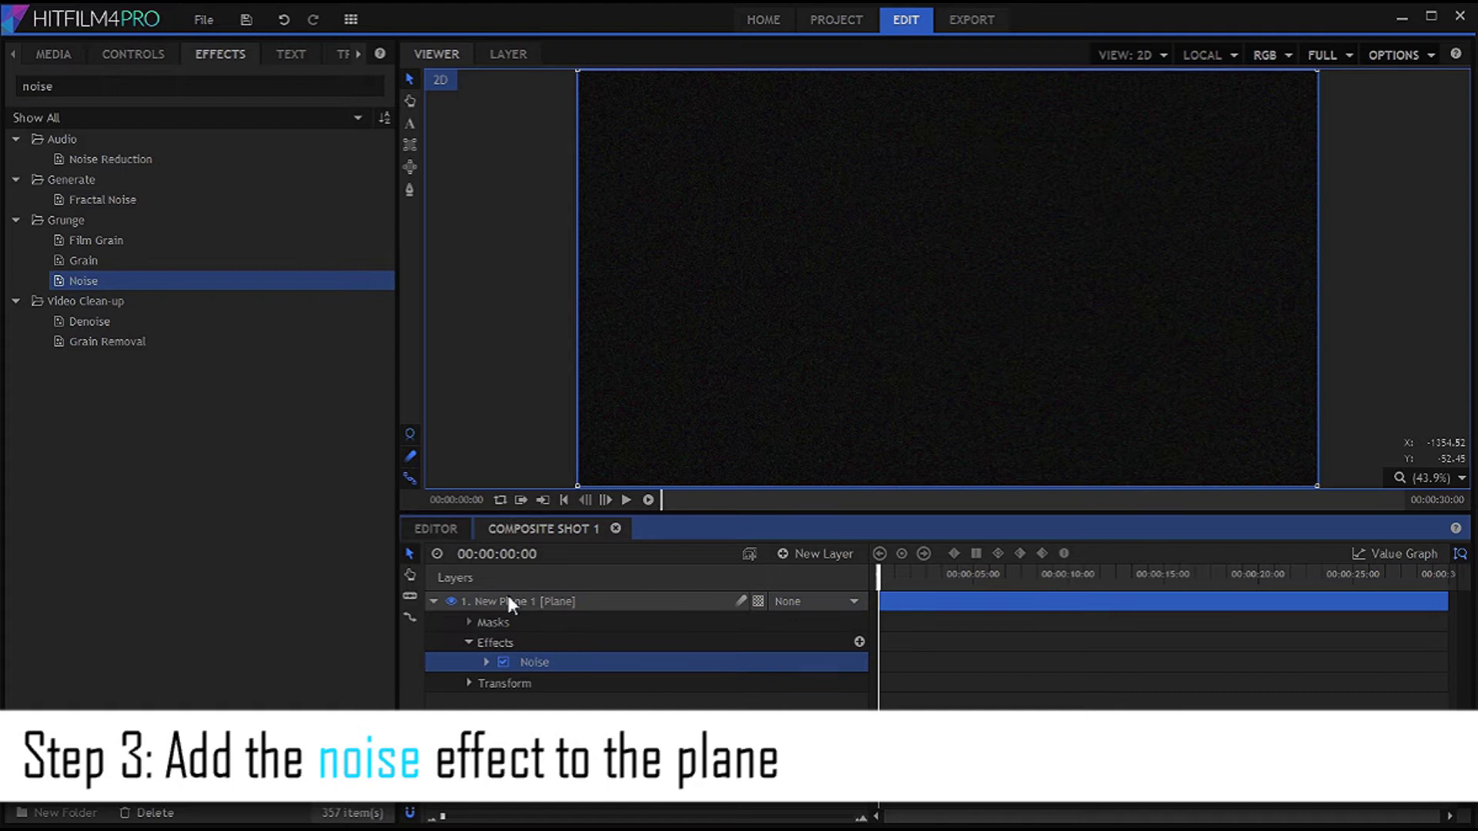
# Tick Monochrome on the Noise effect and raise its Amount to 100%.
pyautogui.click(125, 56)
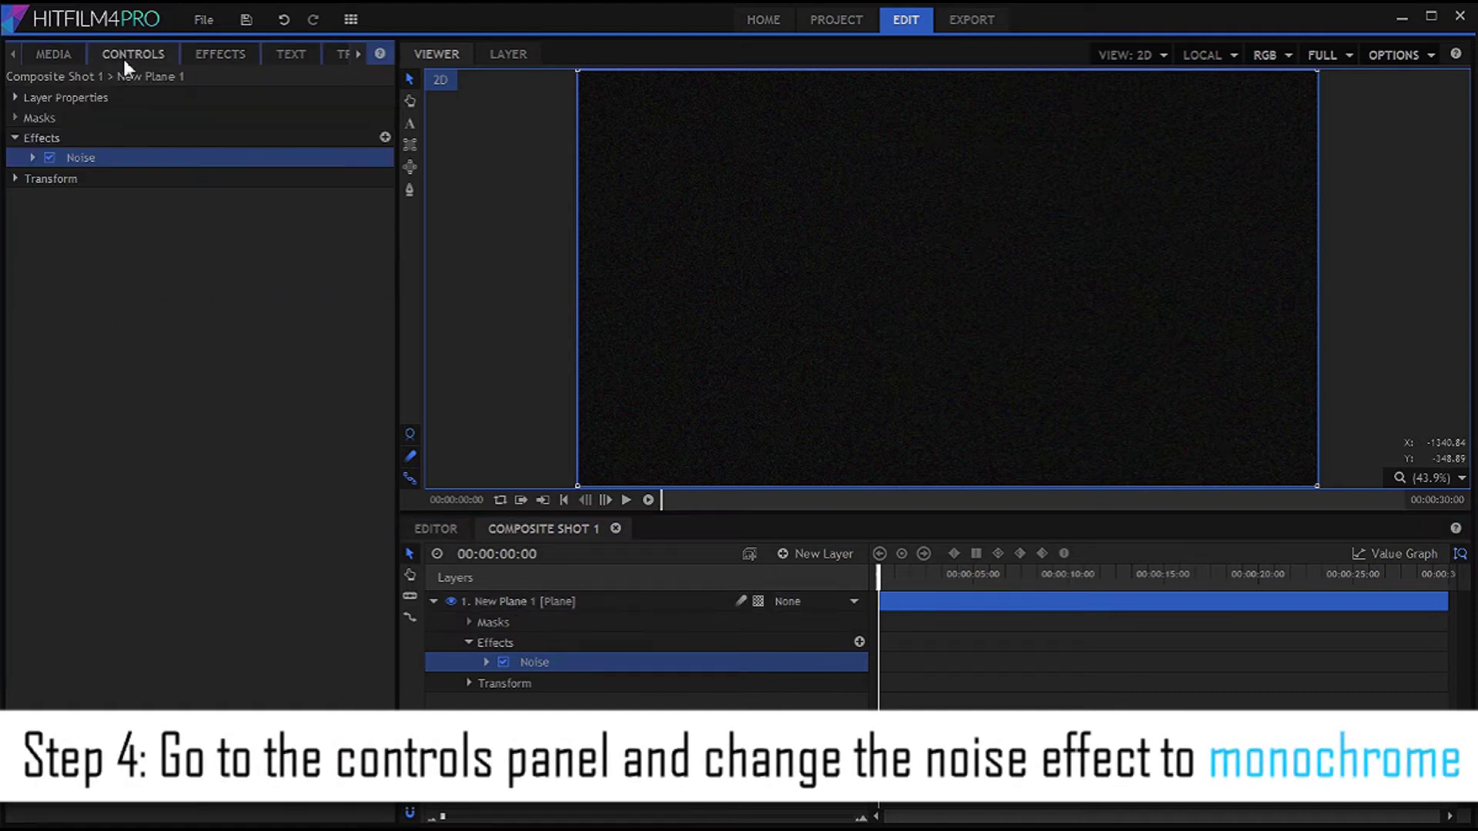
pyautogui.click(31, 158)
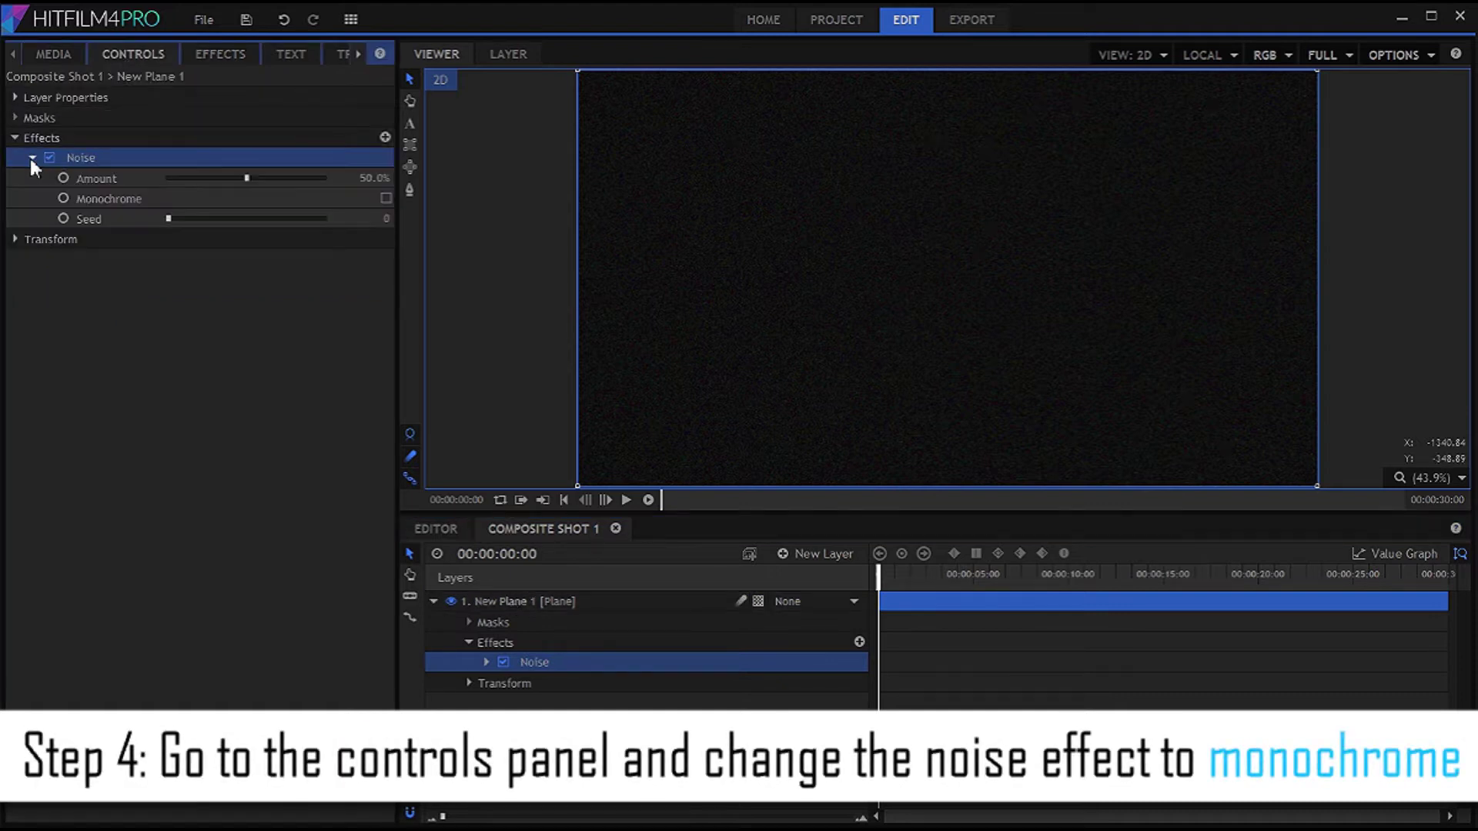
pyautogui.click(385, 198)
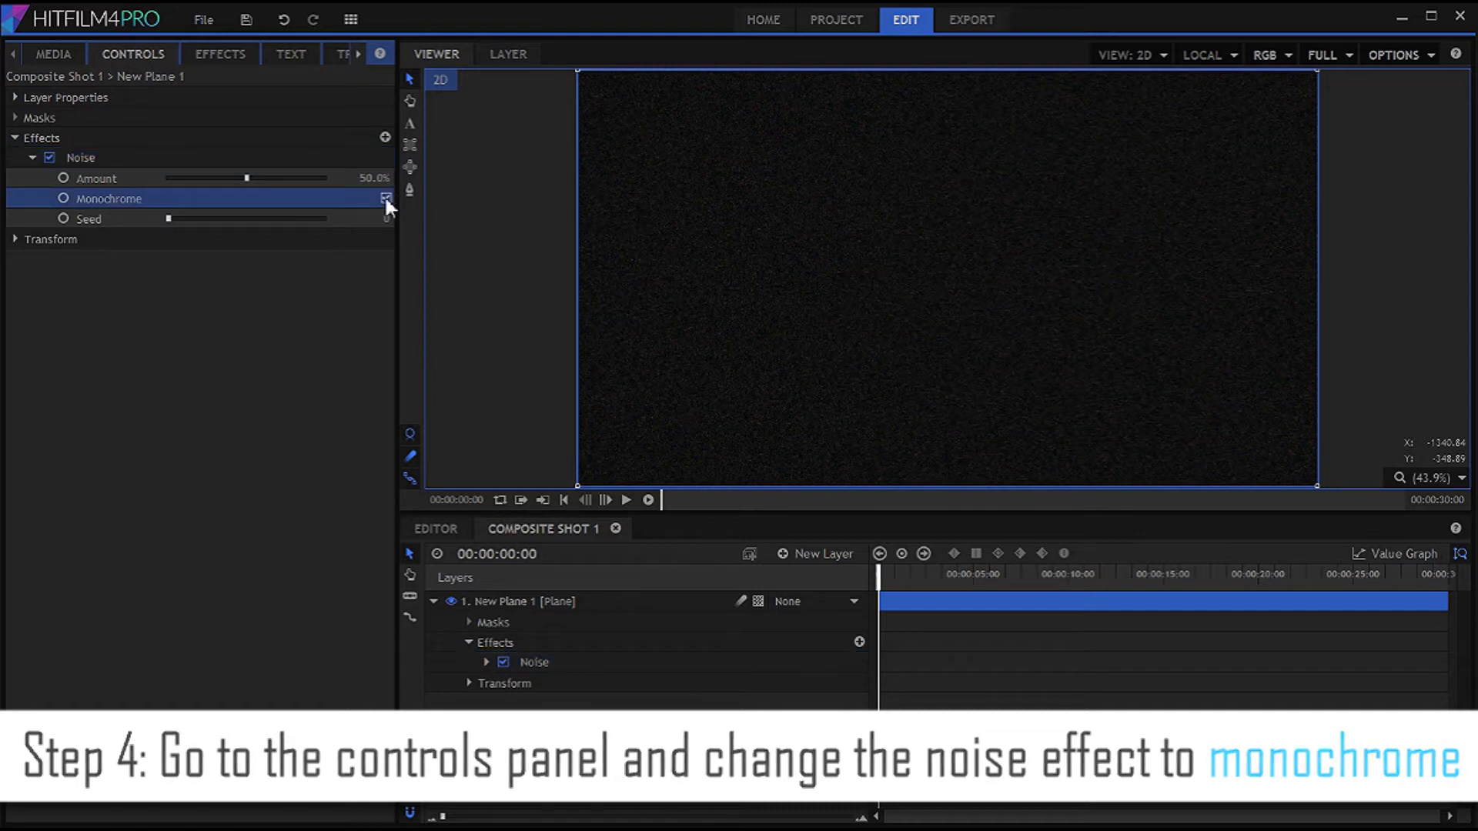
pyautogui.scroll(3, 911, 196)
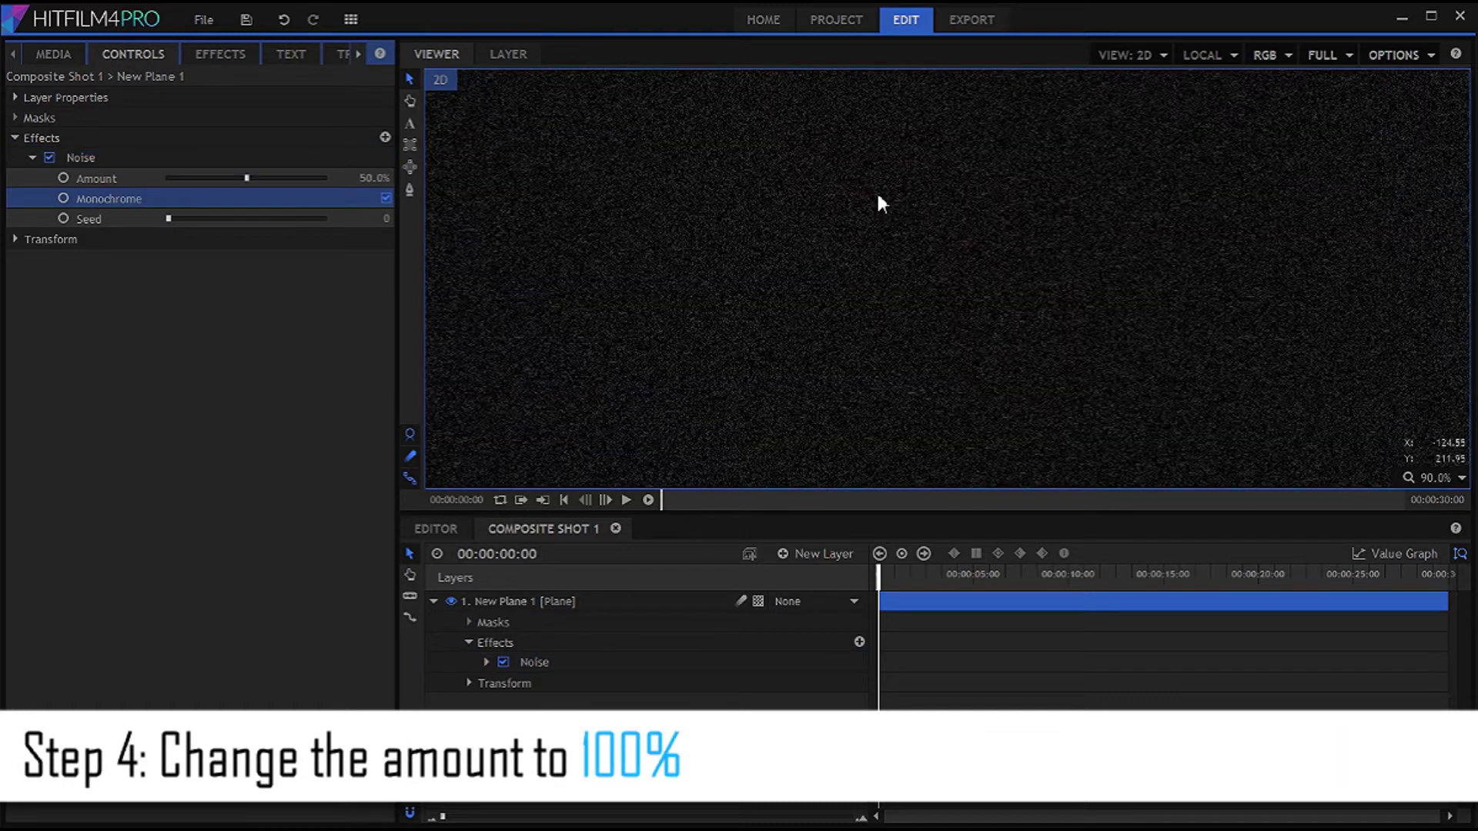
pyautogui.moveTo(246, 177); pyautogui.dragTo(323, 178)
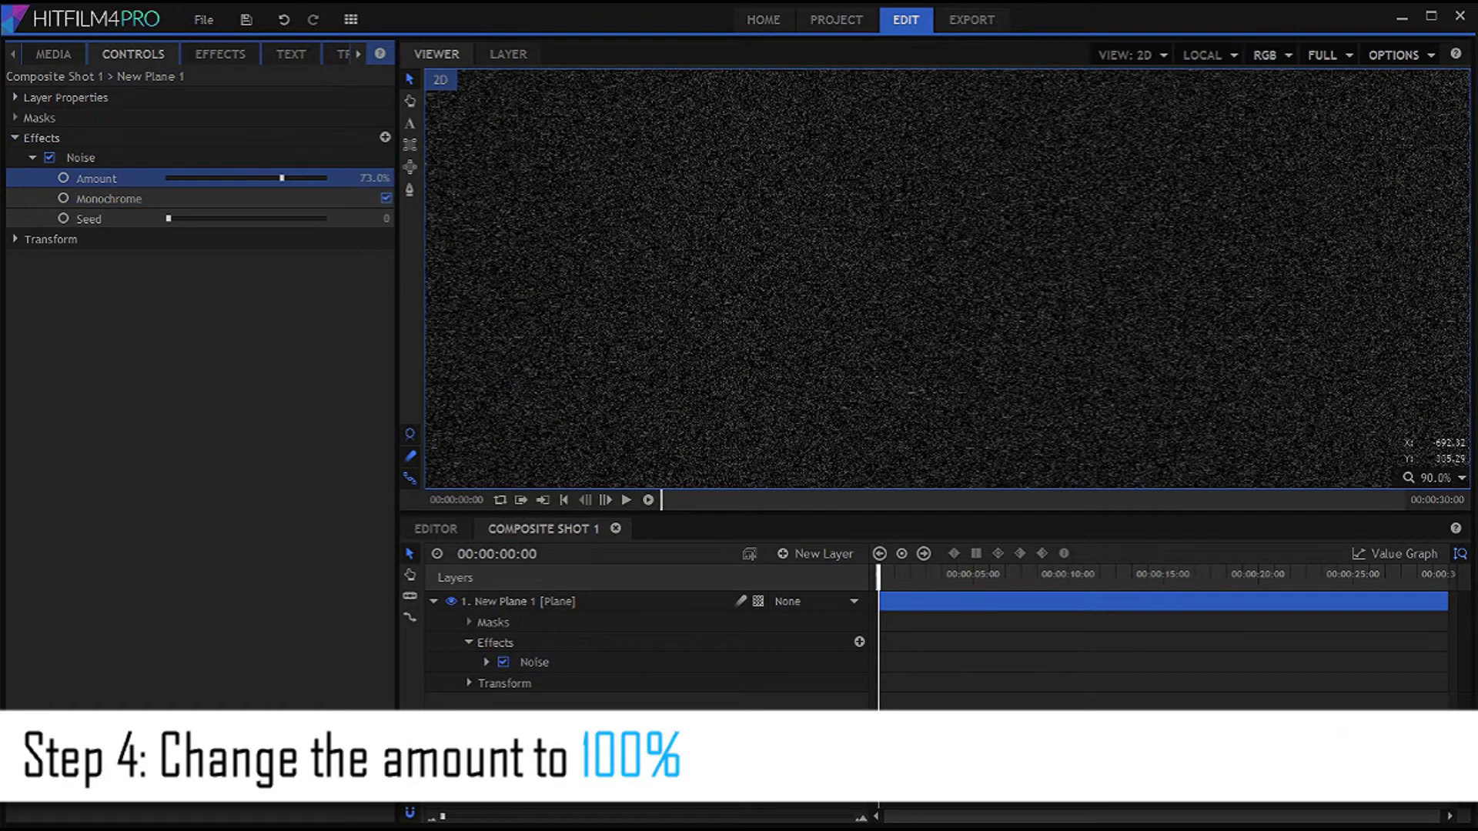
pyautogui.scroll(-4, 710, 173)
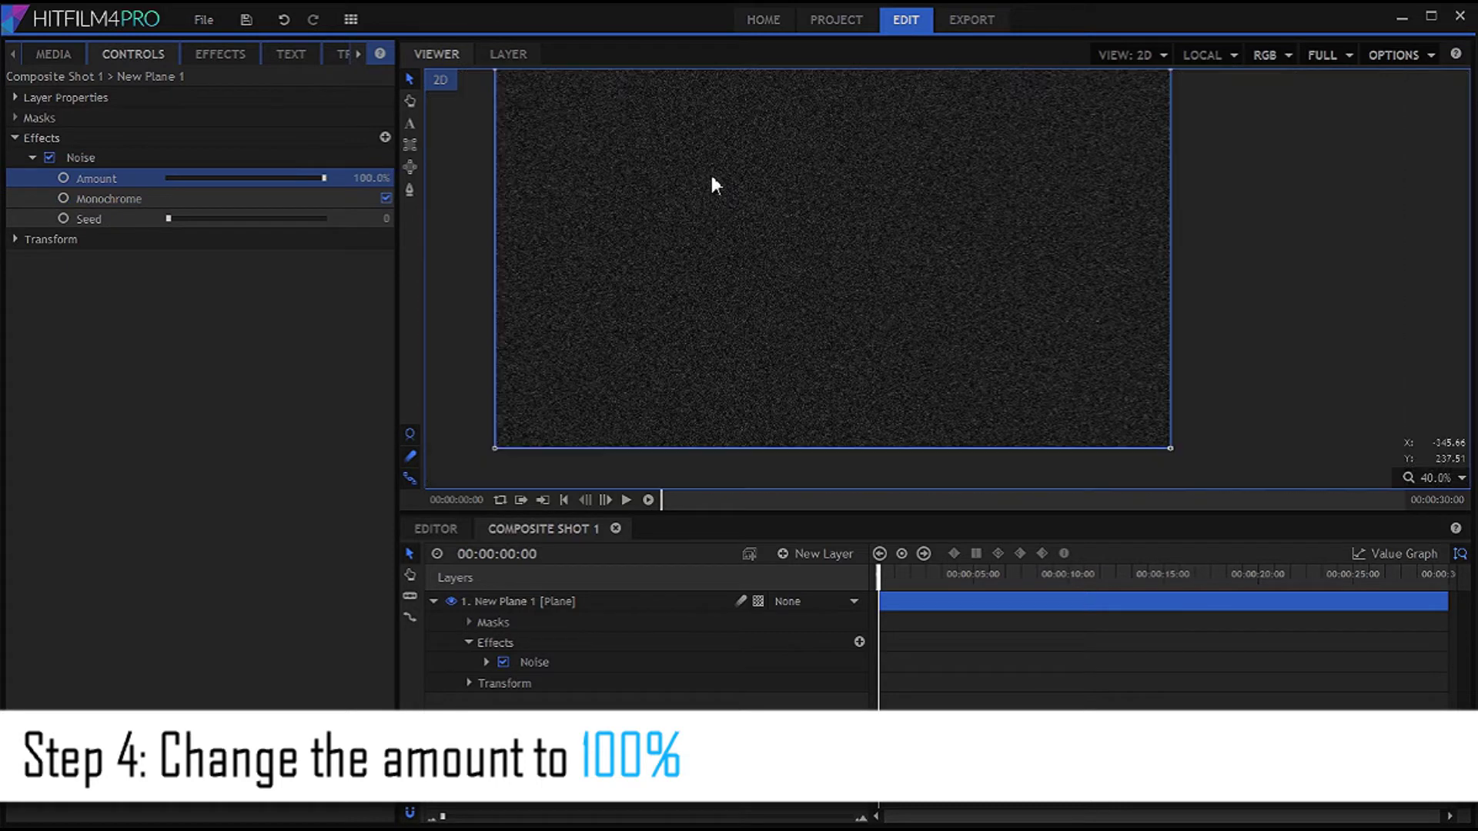
pyautogui.moveTo(710, 173); pyautogui.dragTo(723, 199)
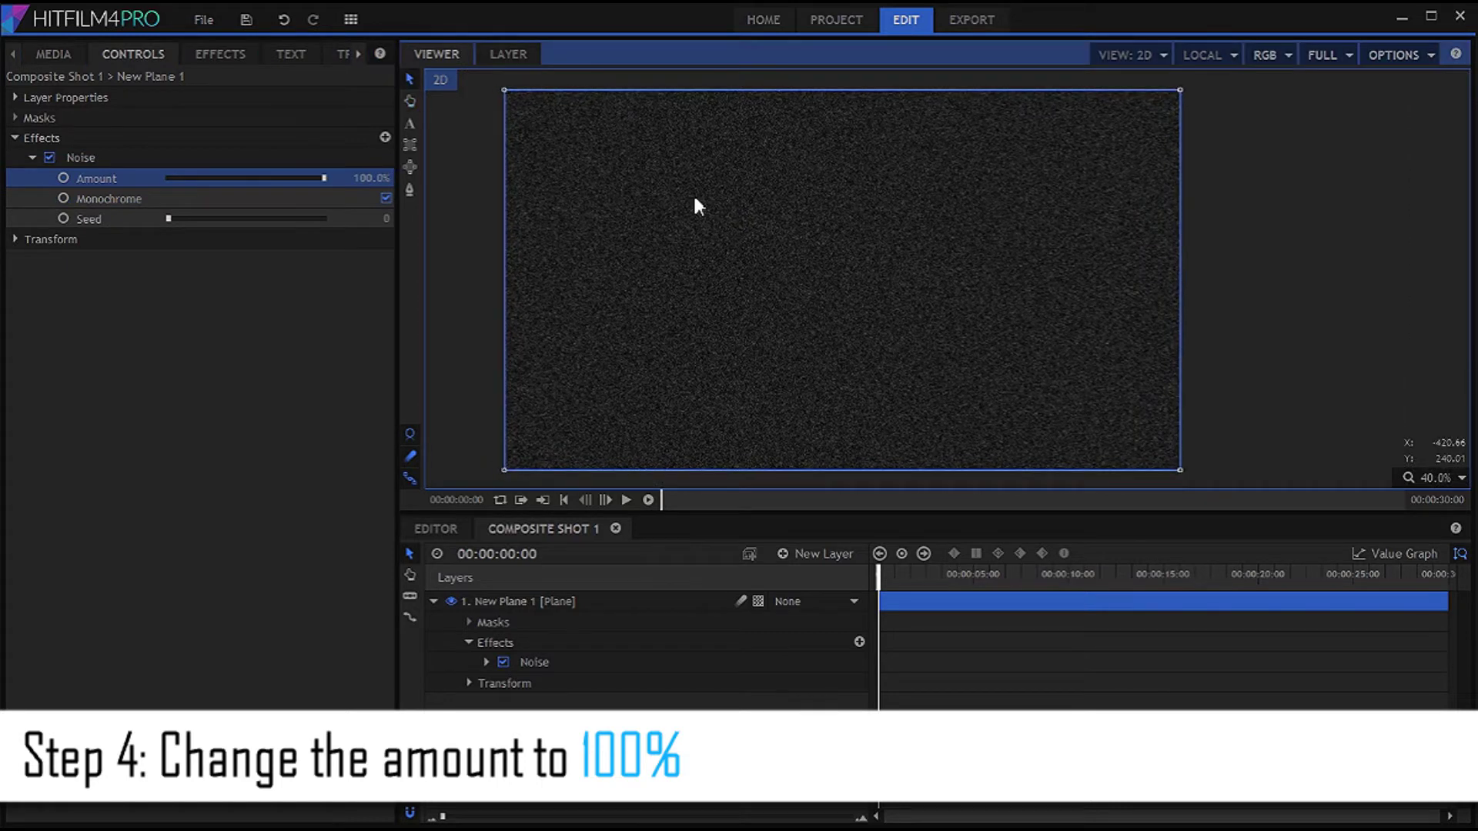
# Search the effects for 'crush' and apply Crush Blacks & Whites to New Plane 1.
pyautogui.click(220, 53)
pyautogui.click(23, 87)
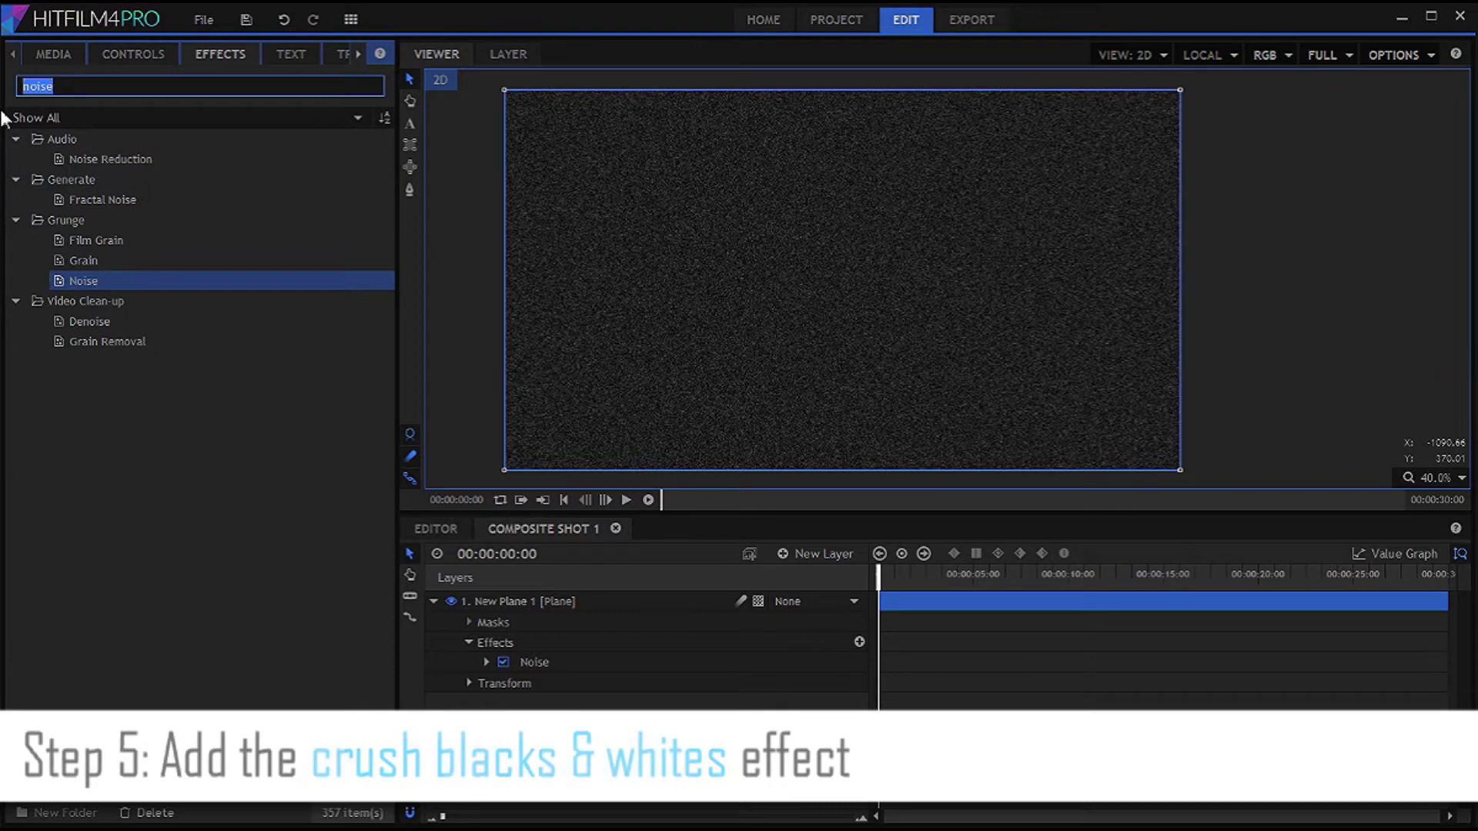
pyautogui.write('crush')
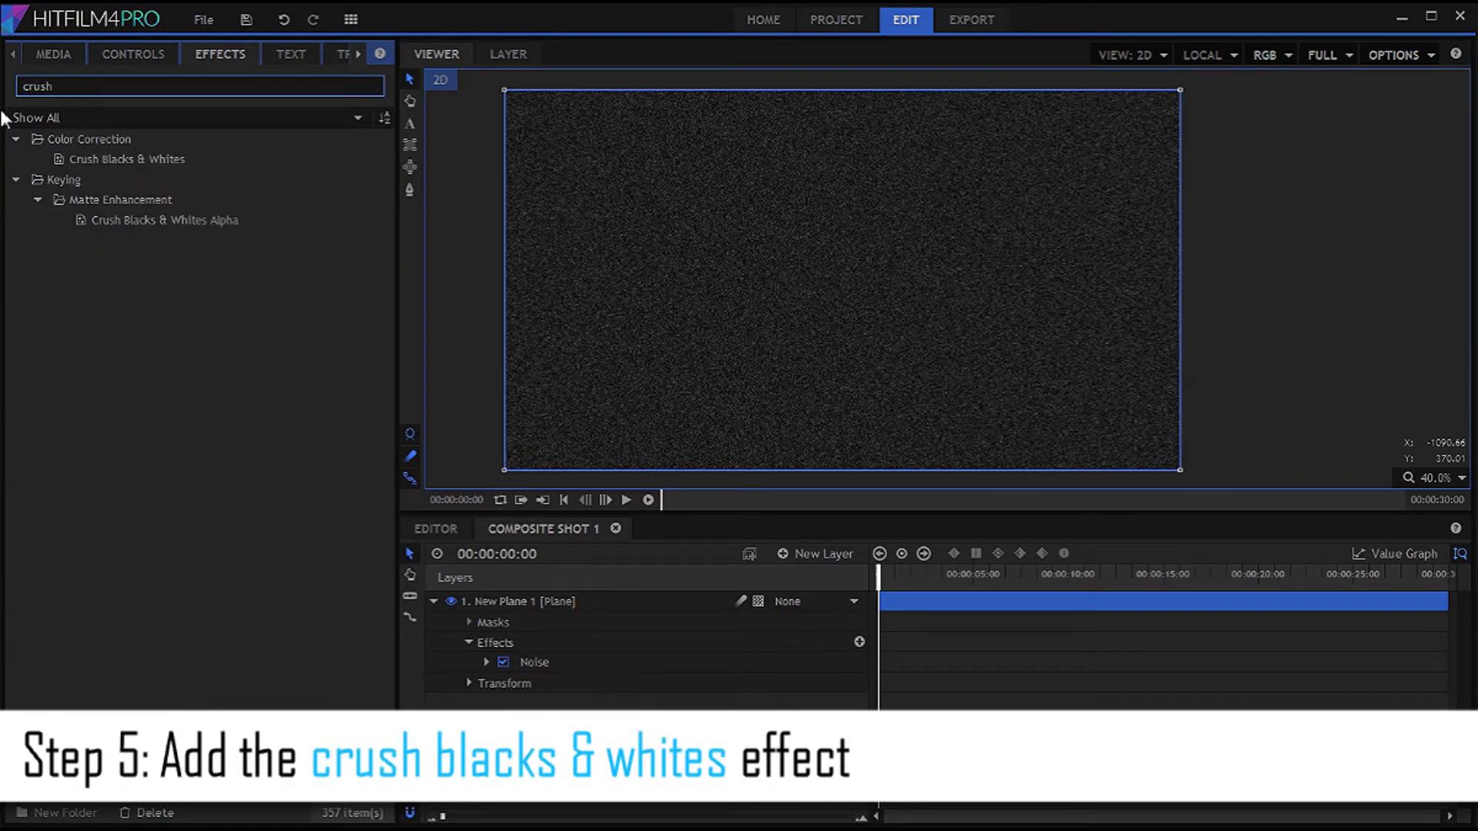
pyautogui.moveTo(408, 368); pyautogui.dragTo(542, 607)
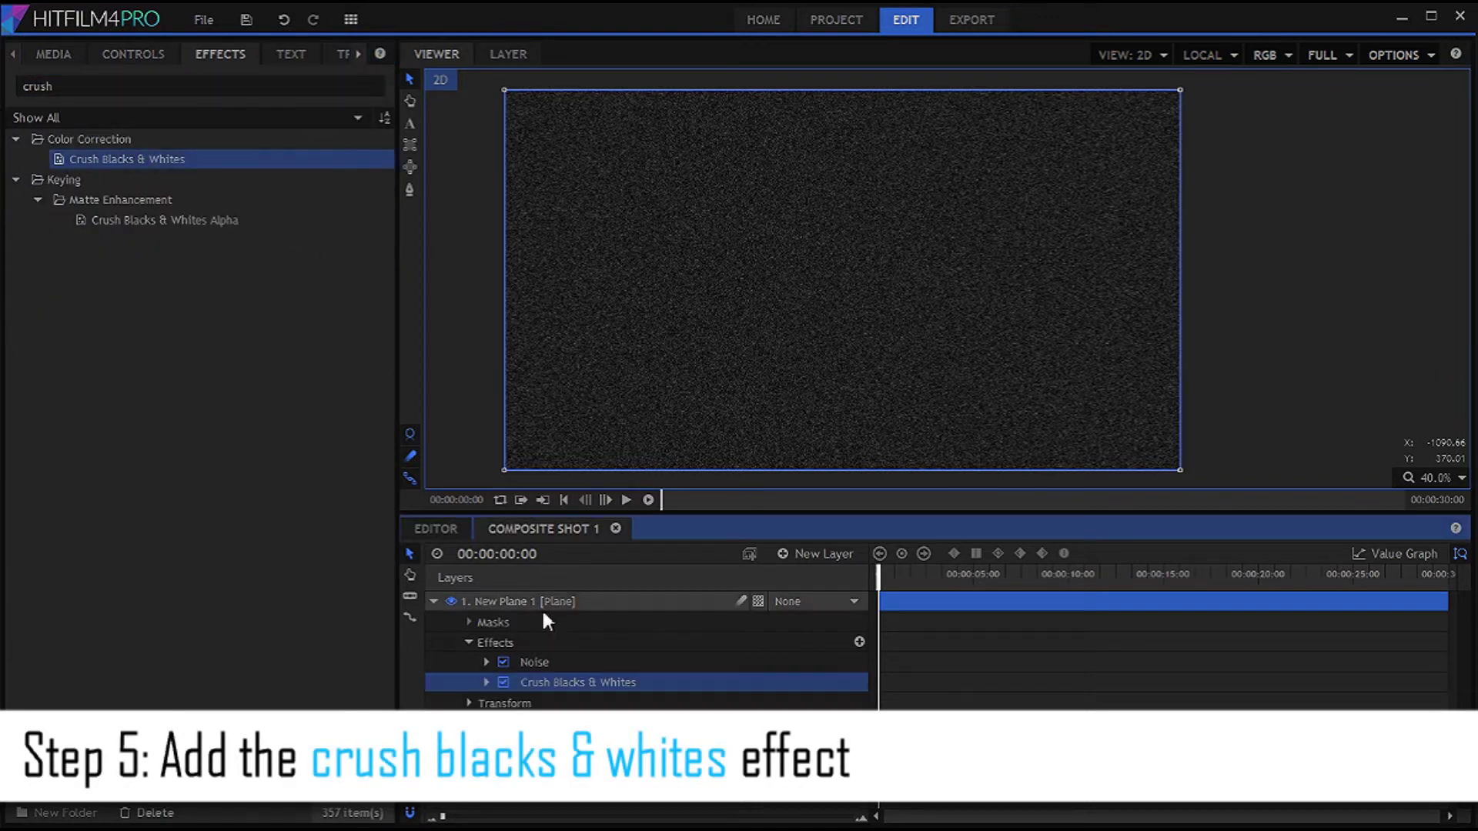
# Set Crush Blacks & Whites to Black 0.42 and White 0.51 for a sparse starfield.
pyautogui.click(140, 57)
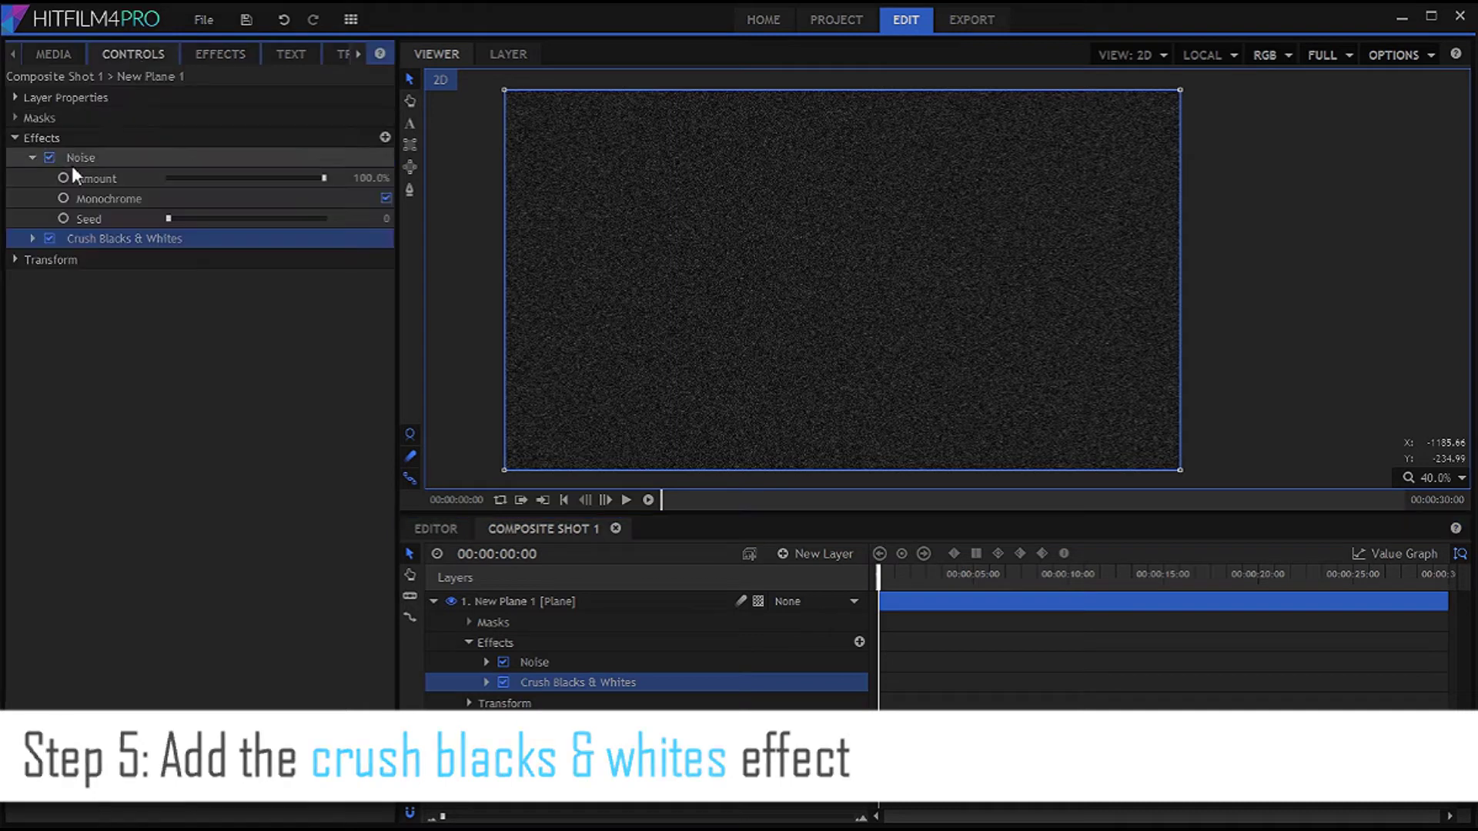
pyautogui.click(33, 238)
pyautogui.moveTo(379, 280)
pyautogui.mouseDown()
pyautogui.moveTo(338, 280)
pyautogui.moveTo(407, 260)
pyautogui.mouseUp()
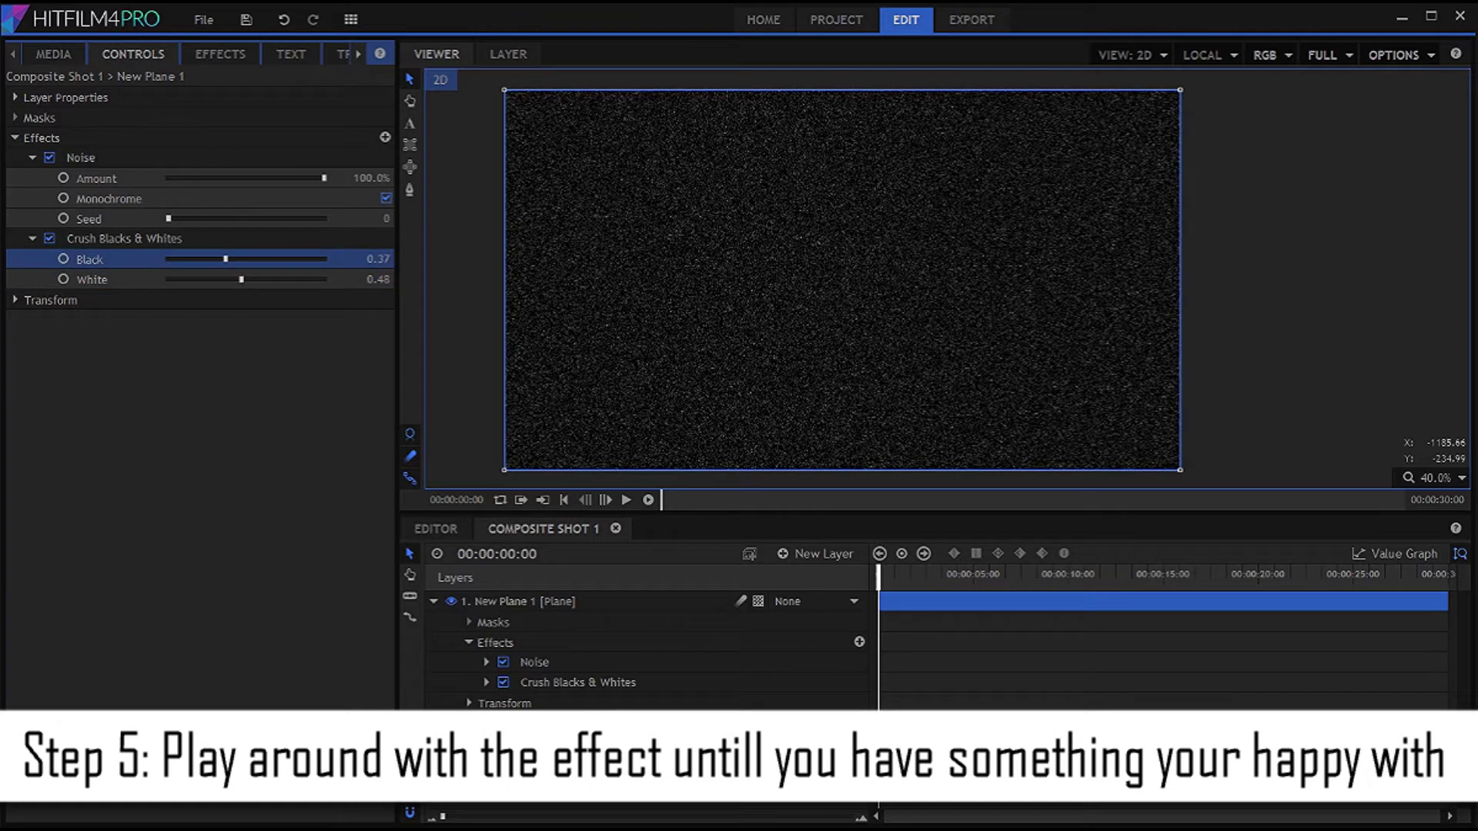
pyautogui.scroll(3, 893, 248)
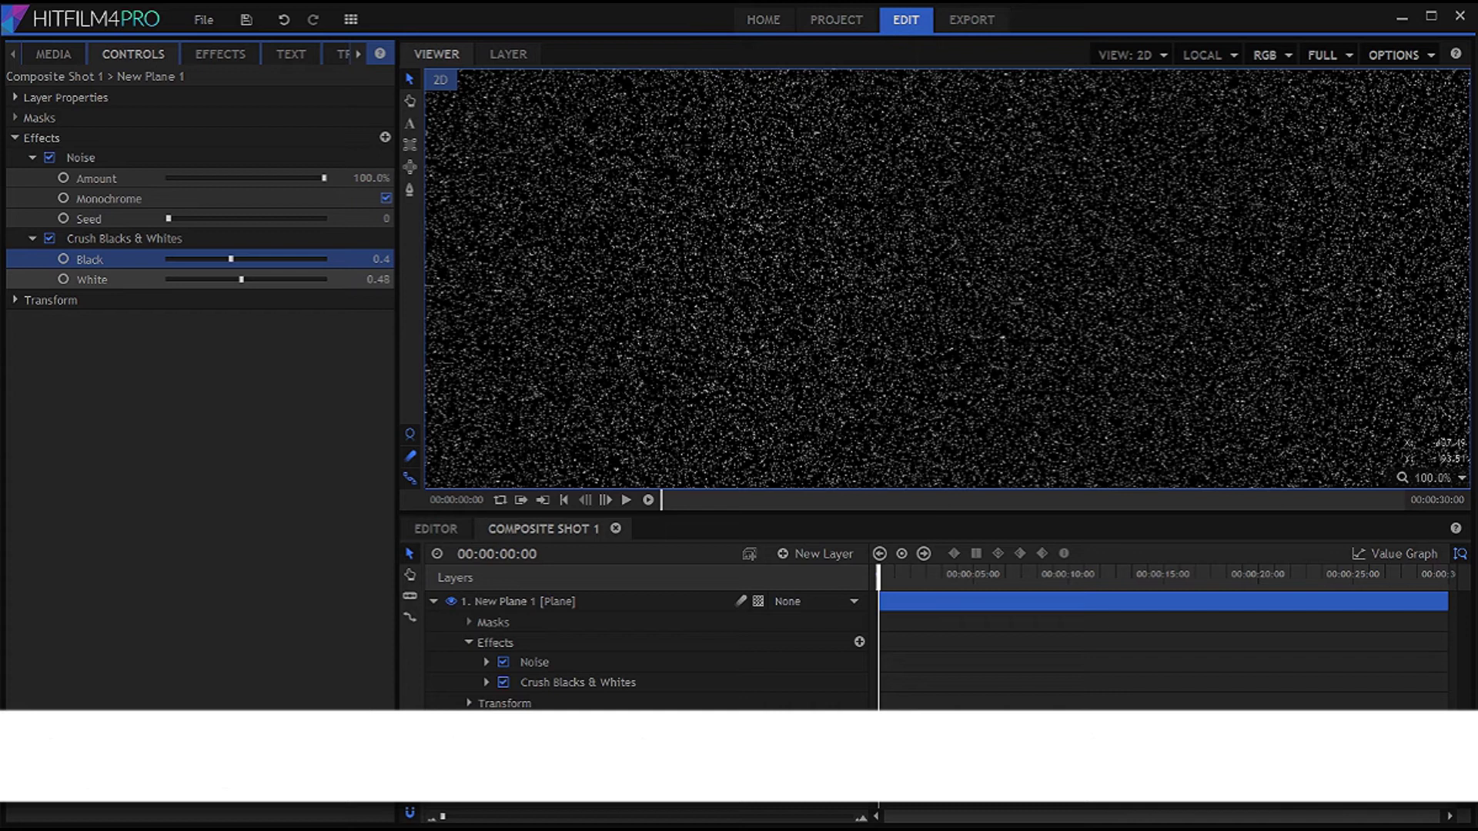
pyautogui.moveTo(377, 279)
pyautogui.mouseDown()
pyautogui.moveTo(389, 280)
pyautogui.moveTo(388, 260)
pyautogui.moveTo(378, 291)
pyautogui.moveTo(378, 253)
pyautogui.moveTo(382, 274)
pyautogui.mouseUp()
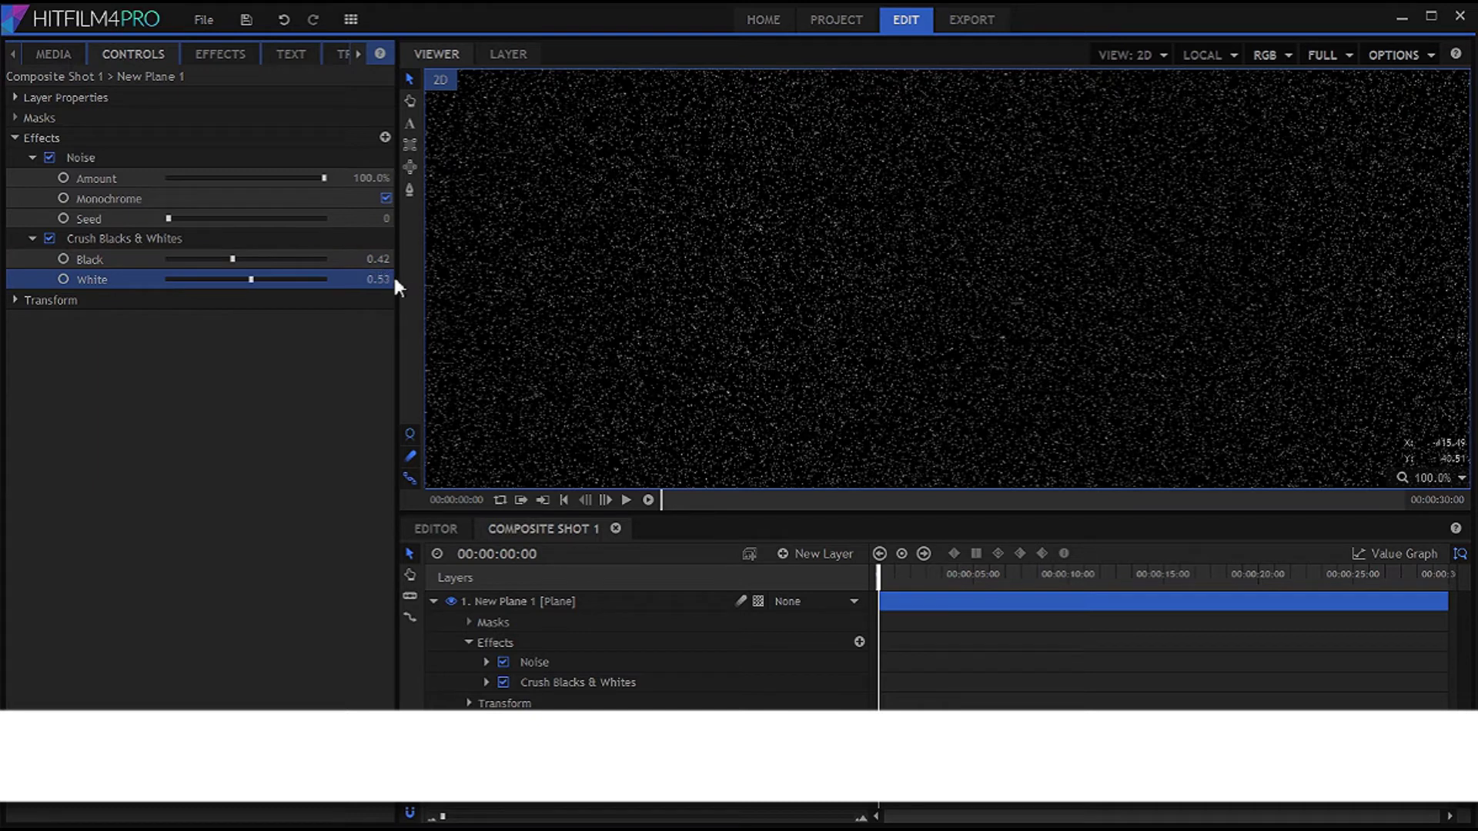
pyautogui.moveTo(395, 281); pyautogui.dragTo(389, 282)
pyautogui.scroll(-5, 608, 251)
pyautogui.moveTo(611, 254)
pyautogui.mouseDown()
pyautogui.moveTo(844, 260)
pyautogui.moveTo(788, 281)
pyautogui.mouseUp()
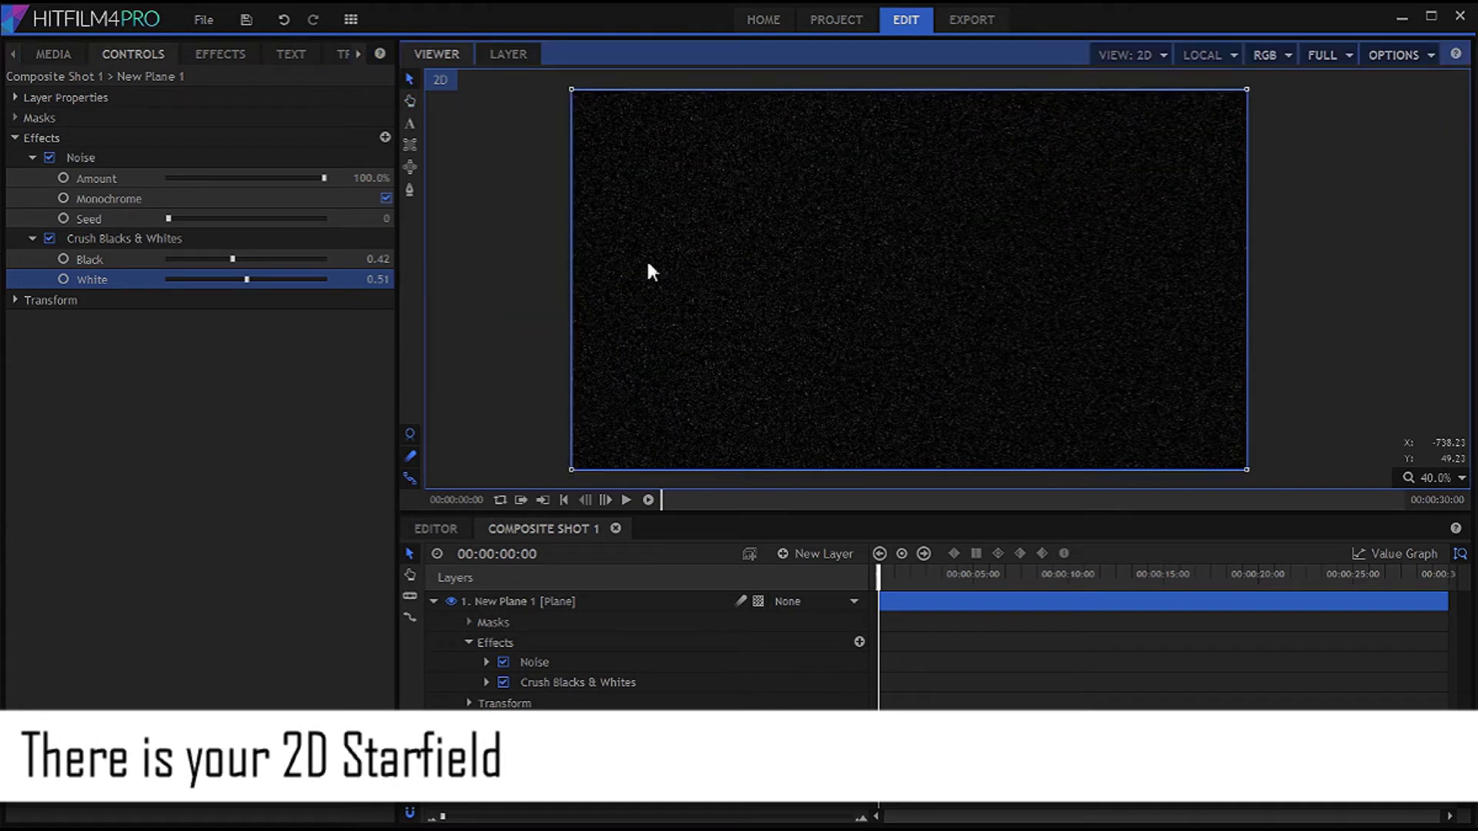
pyautogui.click(559, 260)
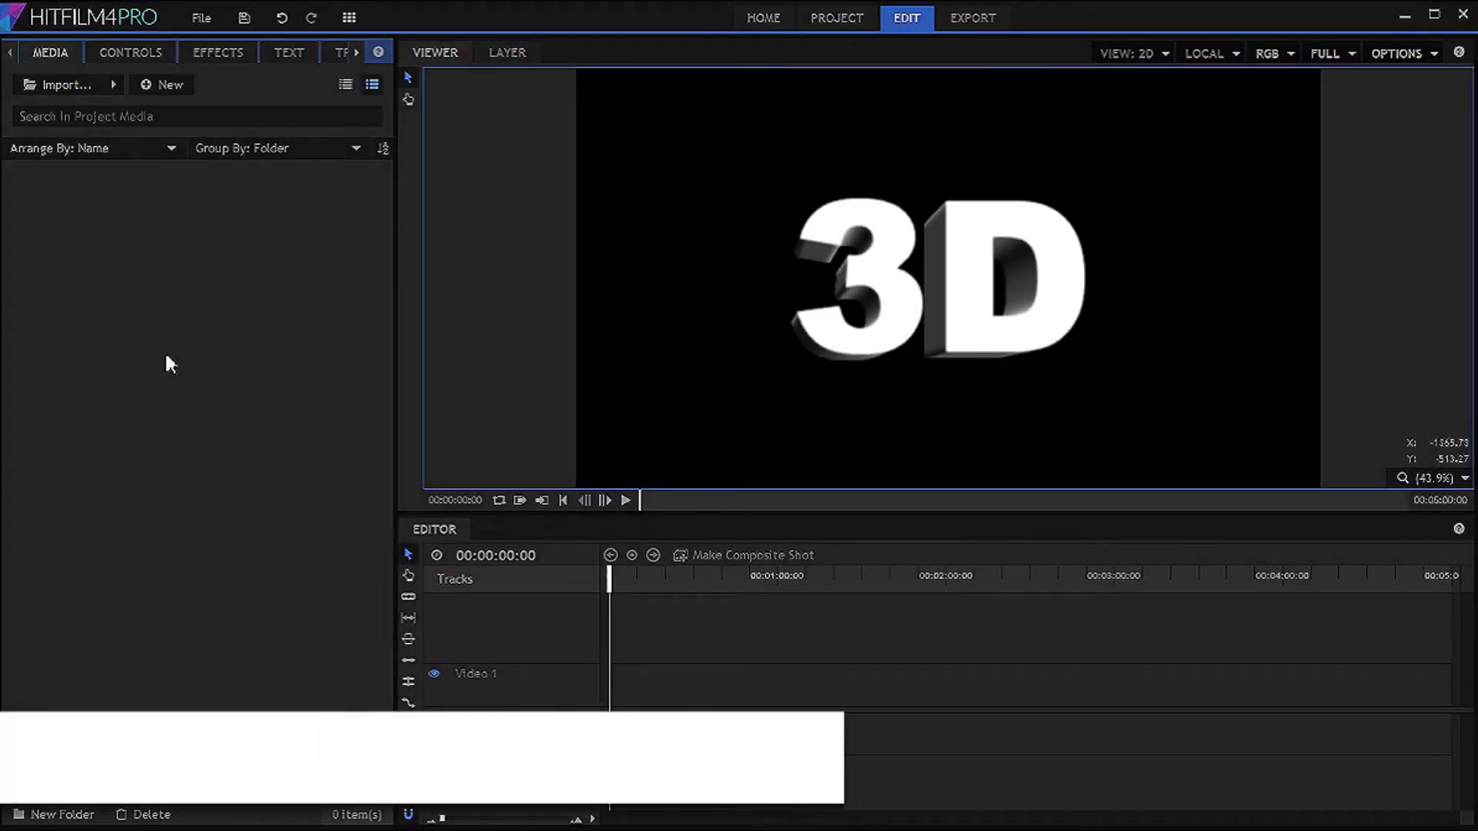
# Create a new composite shot and add a white plane layer, New Plane 1.
pyautogui.click(152, 83)
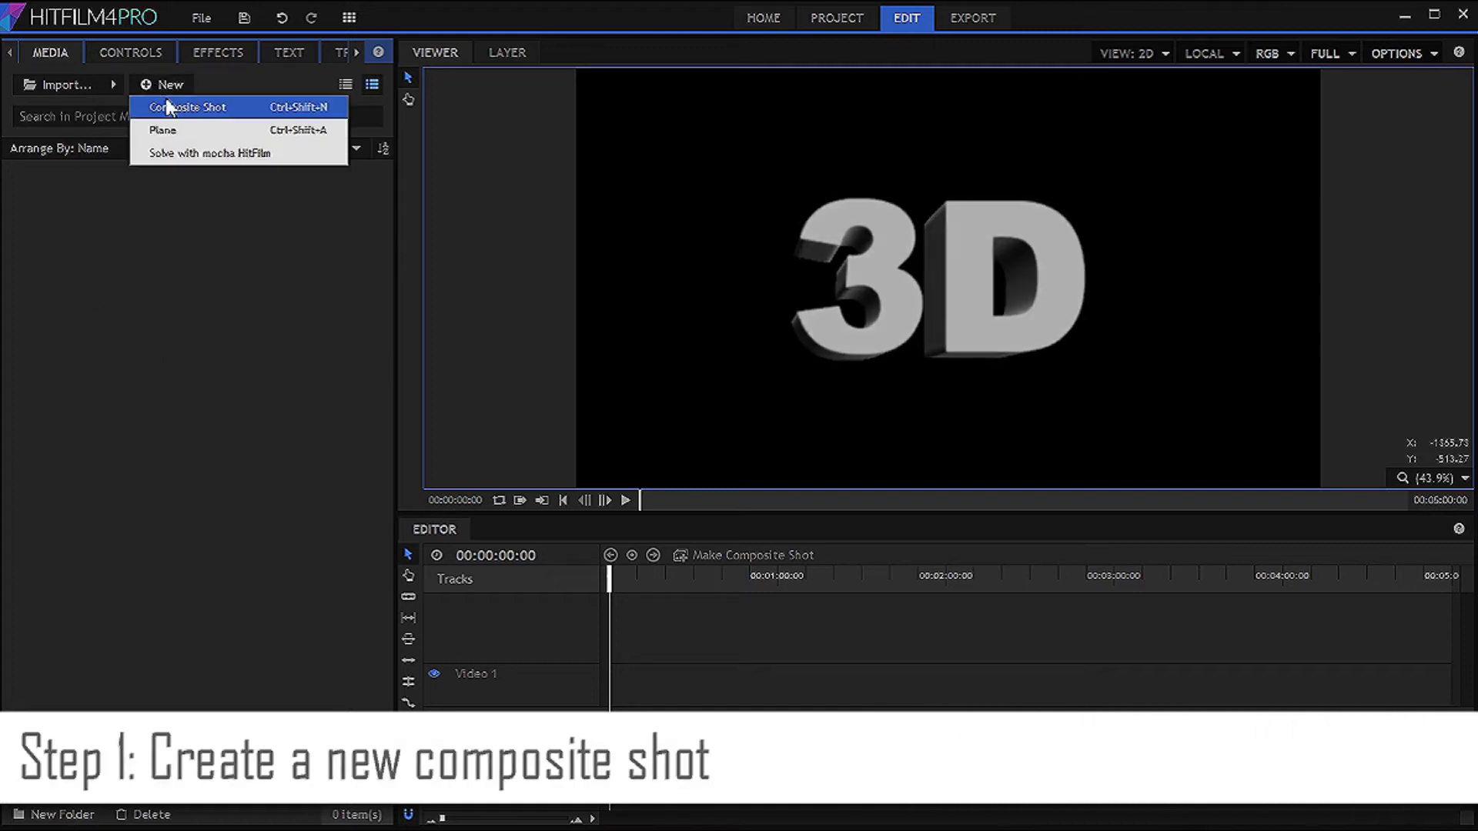
pyautogui.click(165, 104)
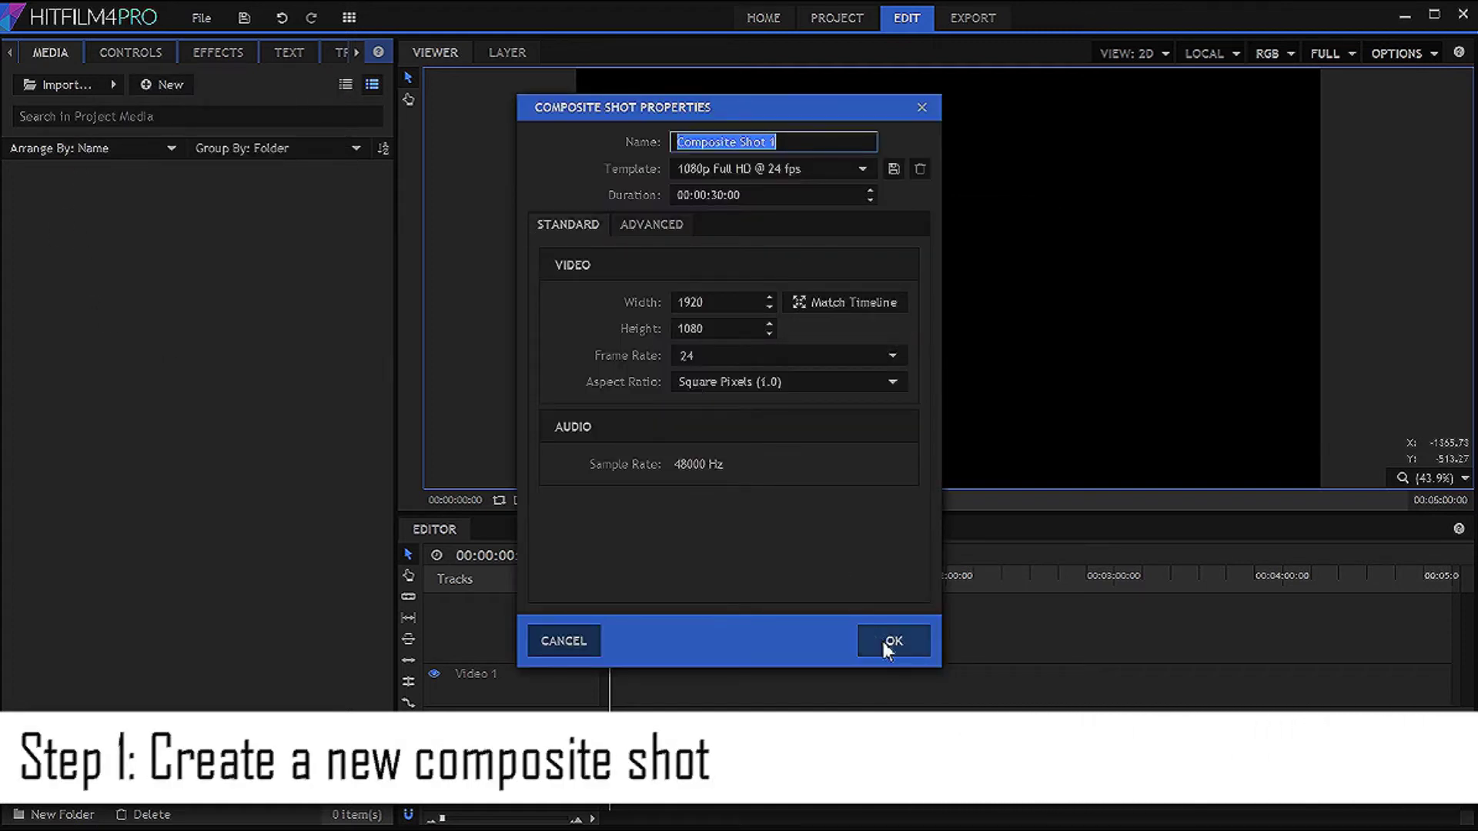
pyautogui.click(886, 643)
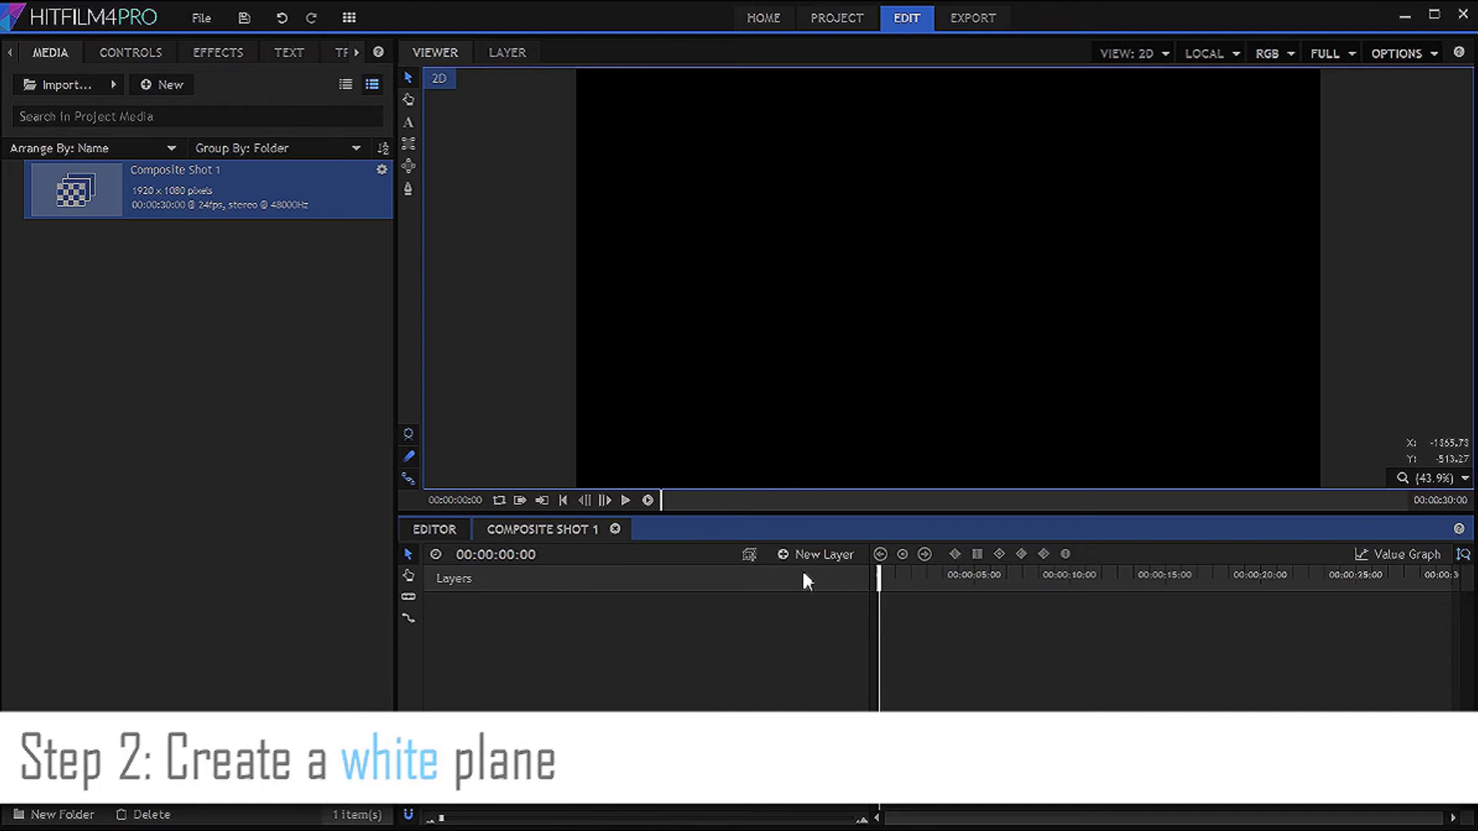
pyautogui.click(815, 554)
pyautogui.click(805, 575)
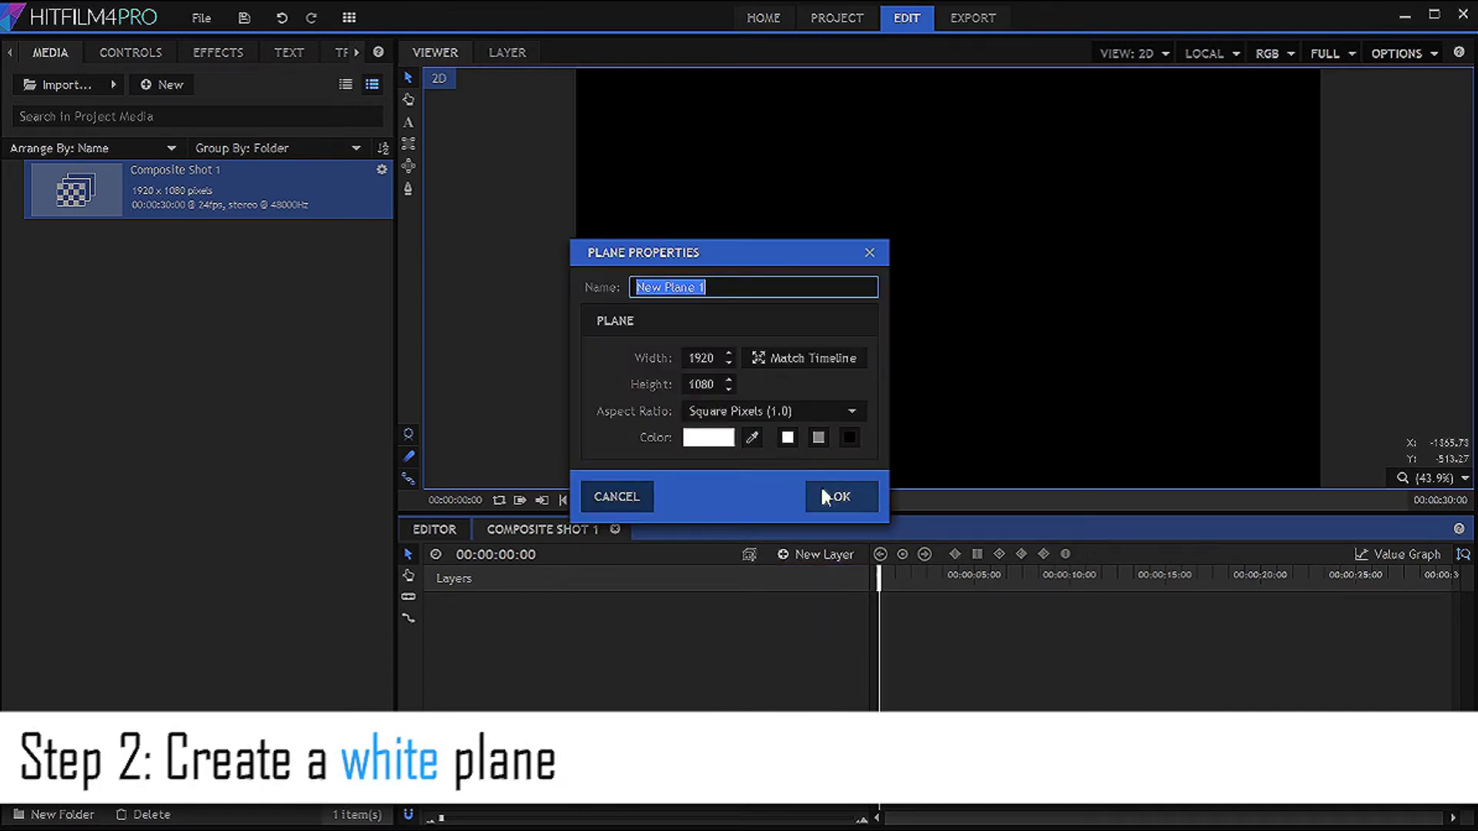
pyautogui.click(842, 497)
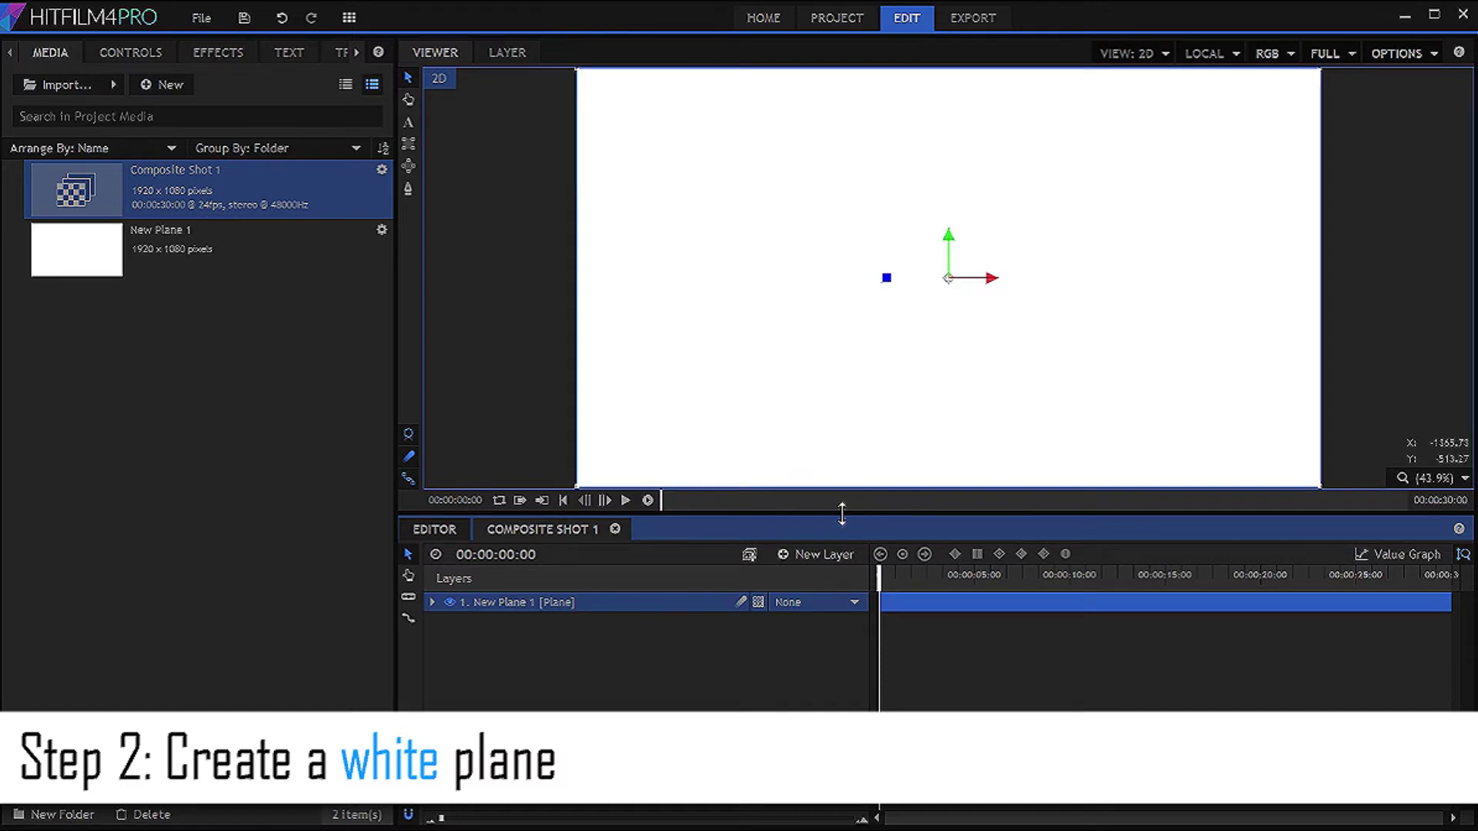
# Search the effects for 'Atom' and apply Atomic Particle to New Plane 1.
pyautogui.click(217, 52)
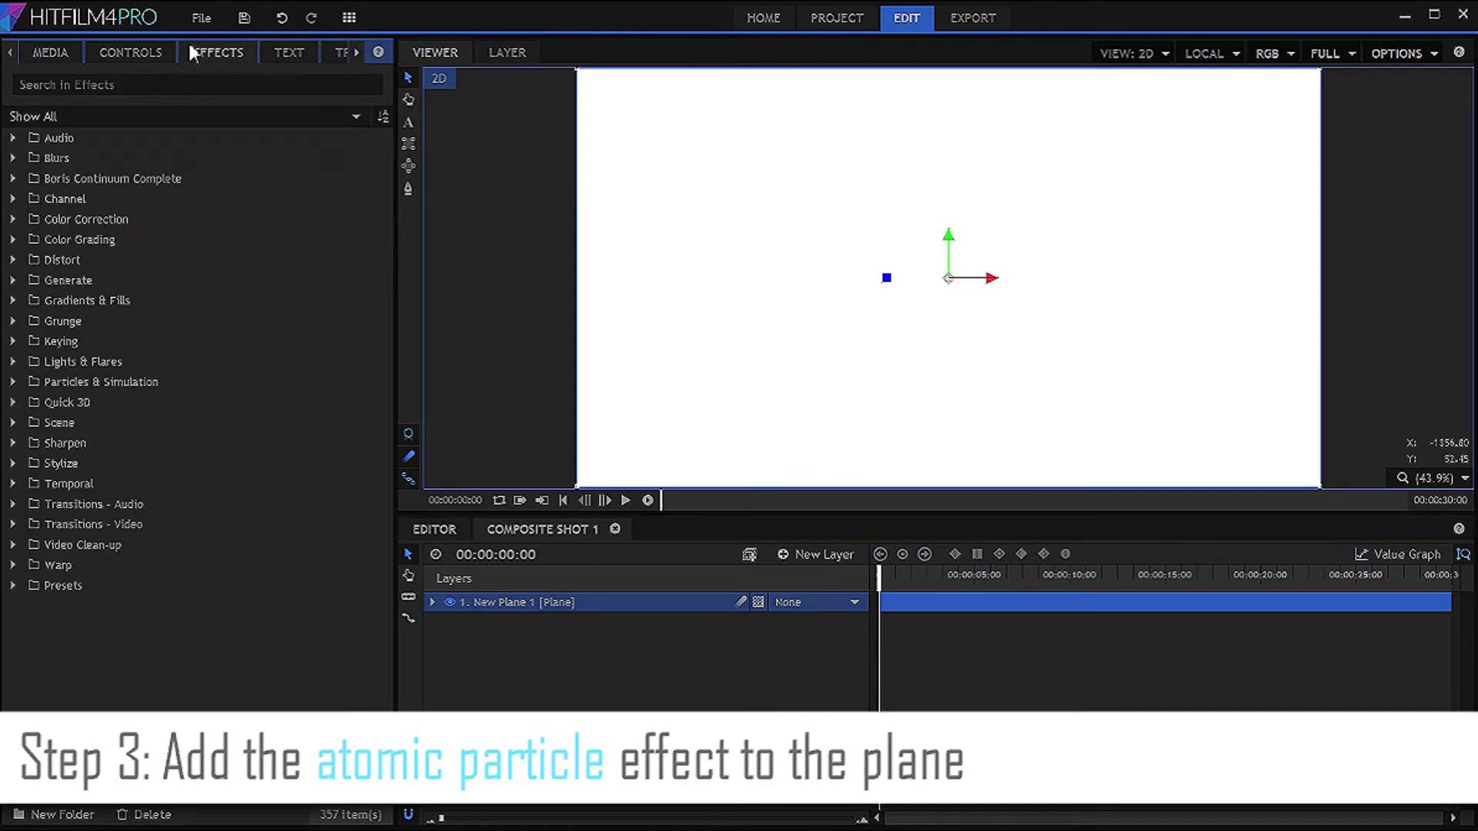
pyautogui.click(169, 84)
pyautogui.write('A')
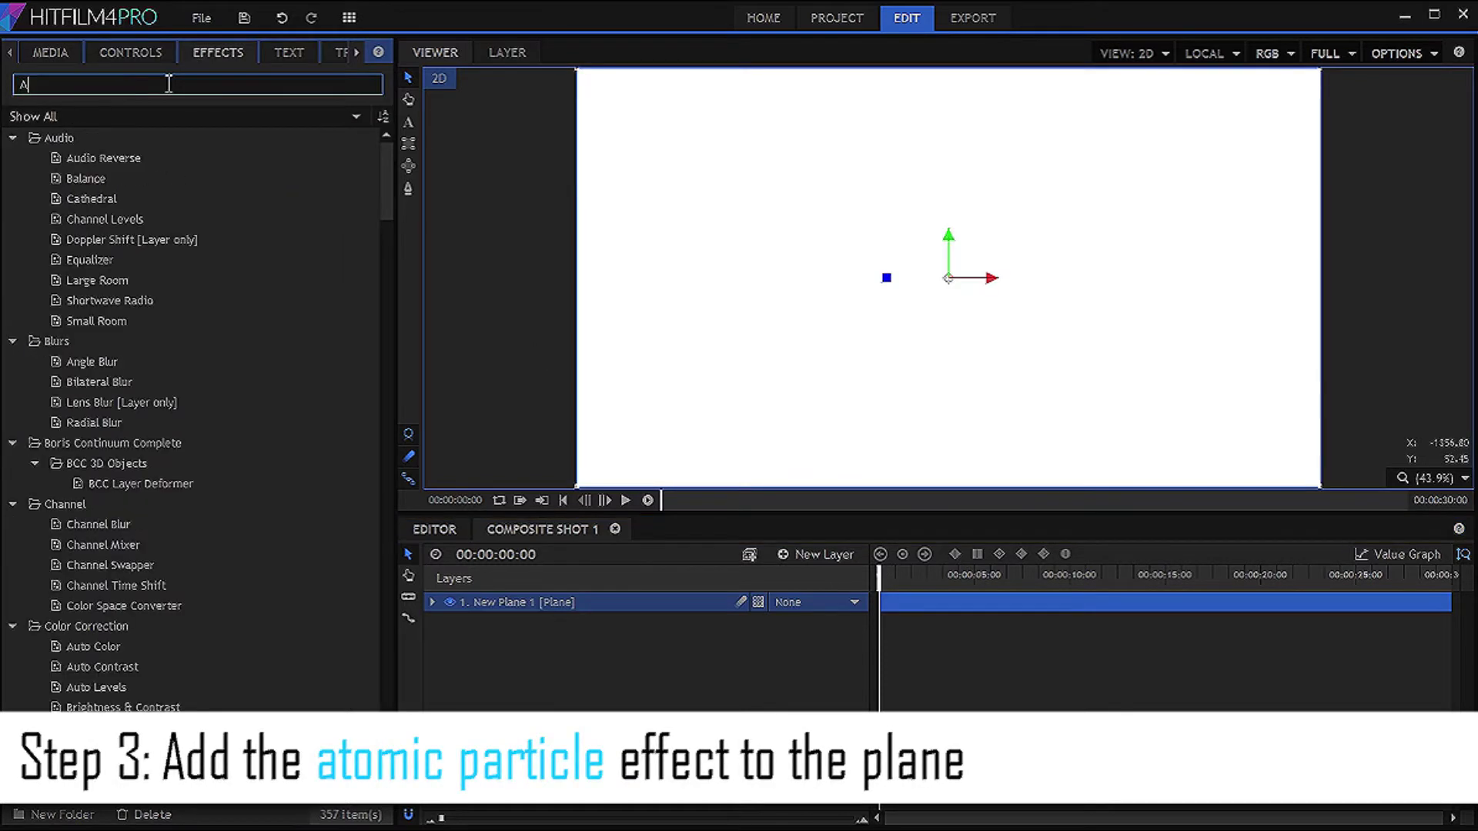
pyautogui.write('tomic')
pyautogui.click(184, 157)
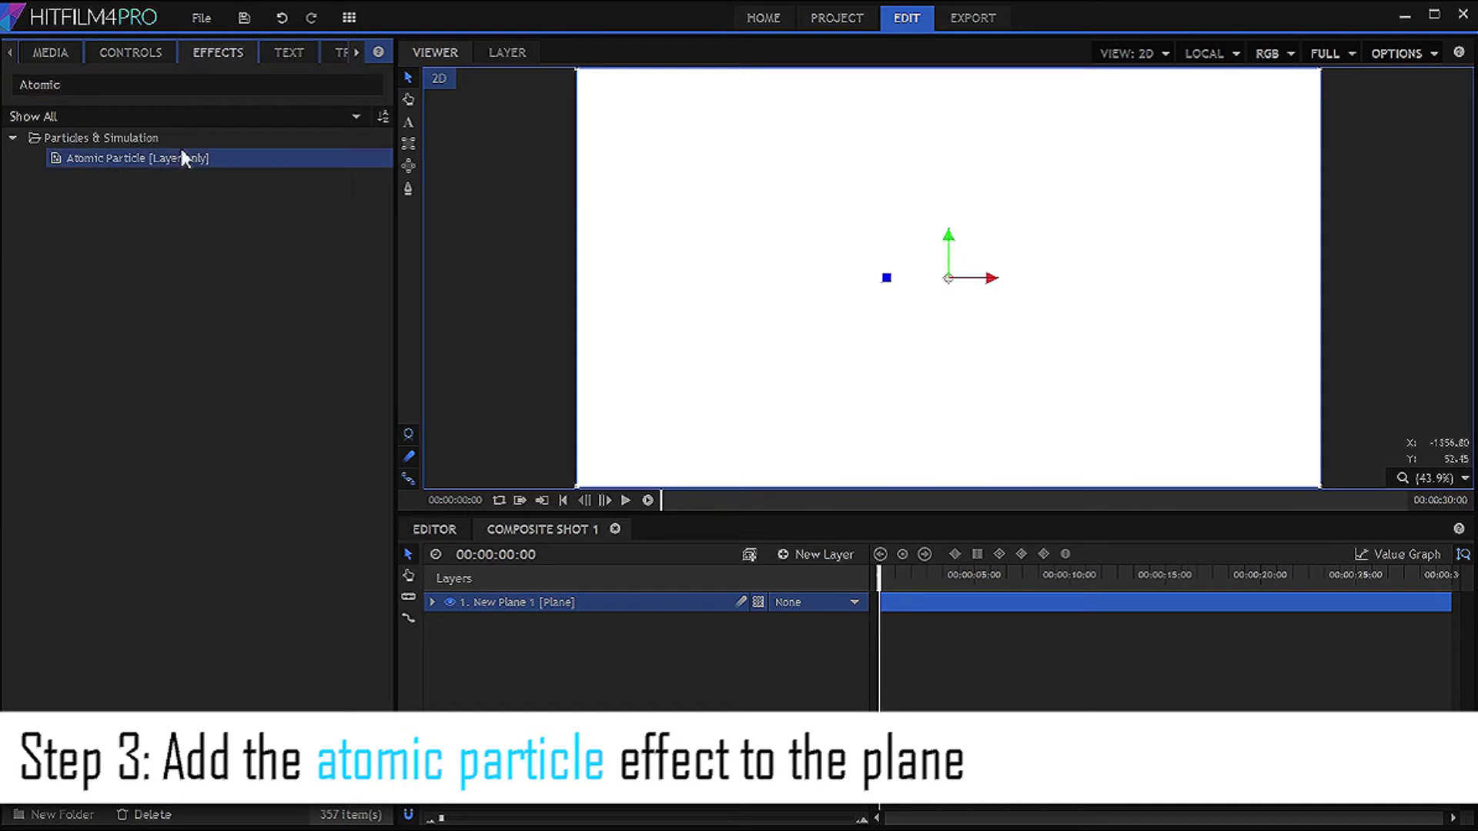
pyautogui.moveTo(593, 562); pyautogui.dragTo(567, 608)
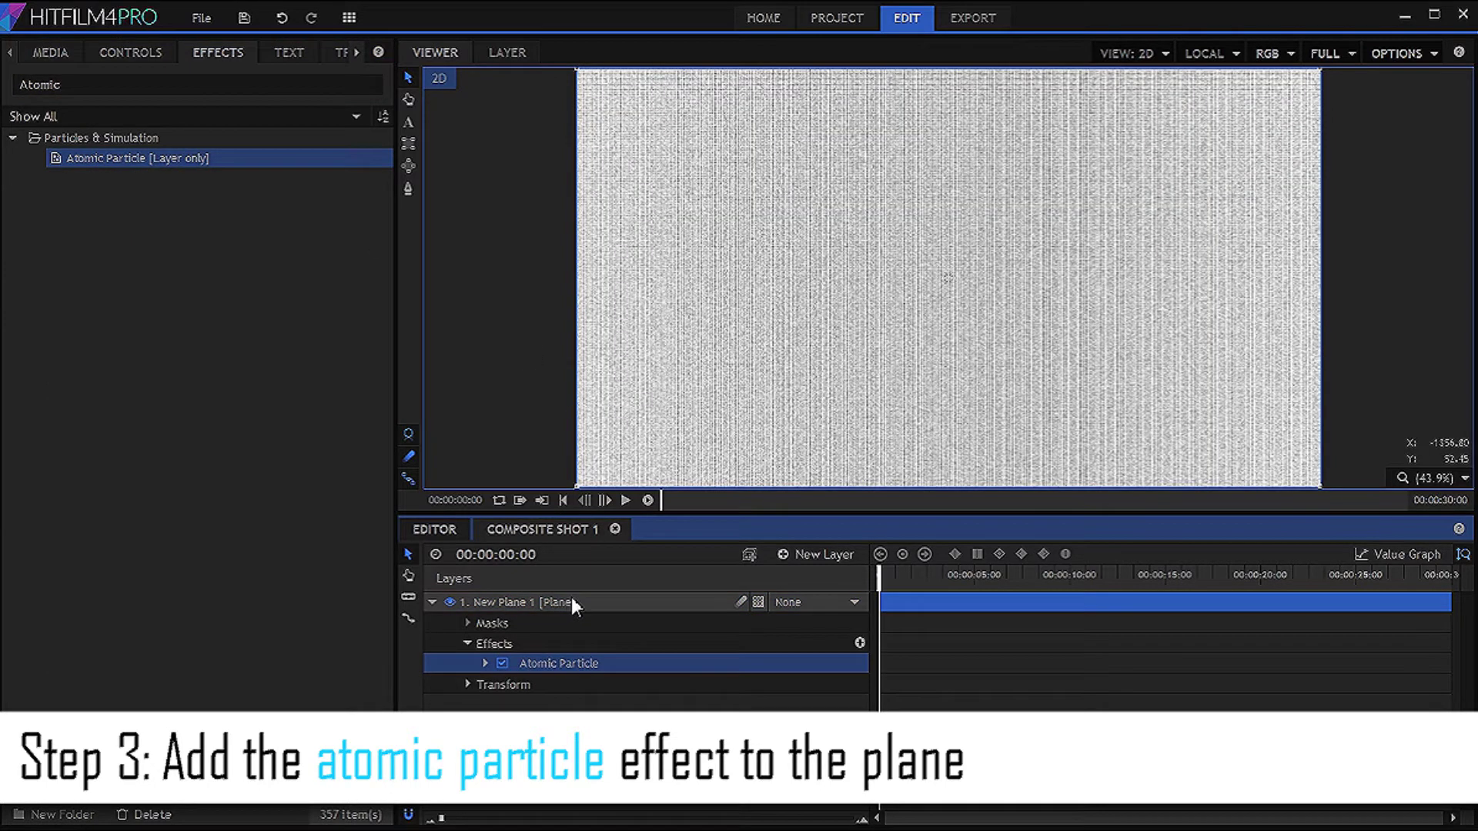
# Set the Atomic Particle Disperse Amount to 1024.
pyautogui.click(123, 52)
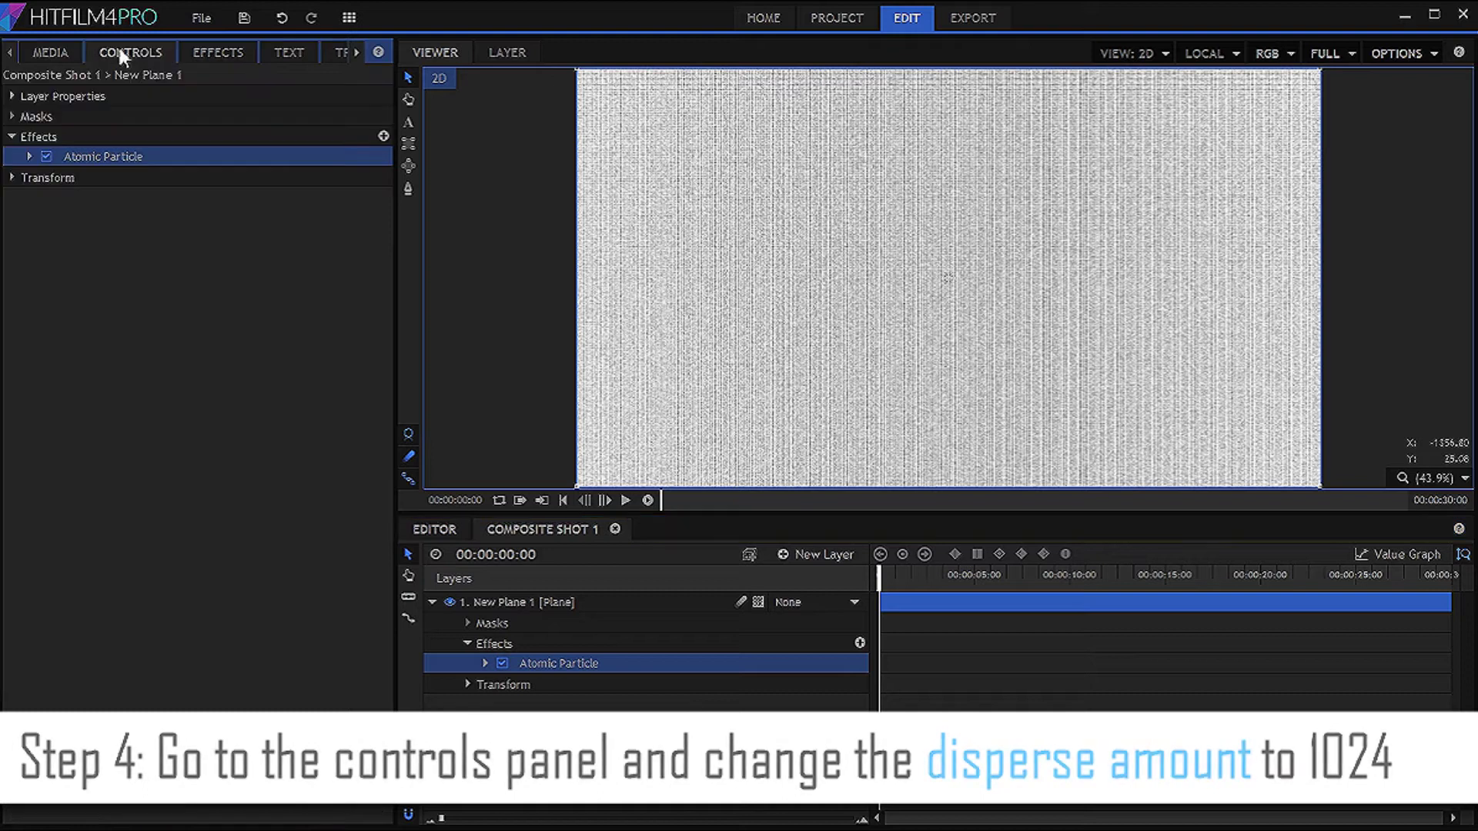
pyautogui.click(29, 157)
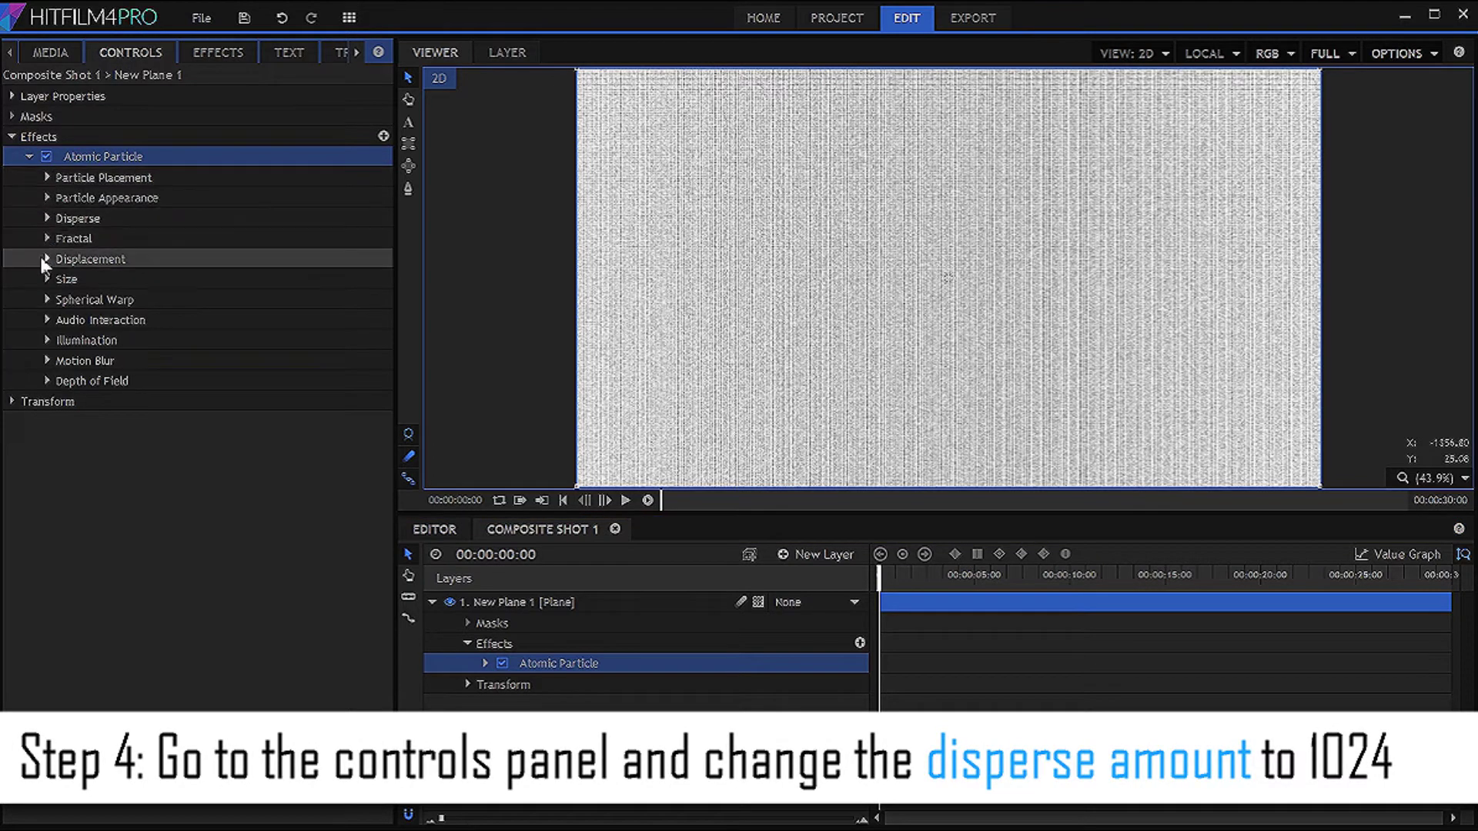
pyautogui.click(44, 216)
pyautogui.write('1024')
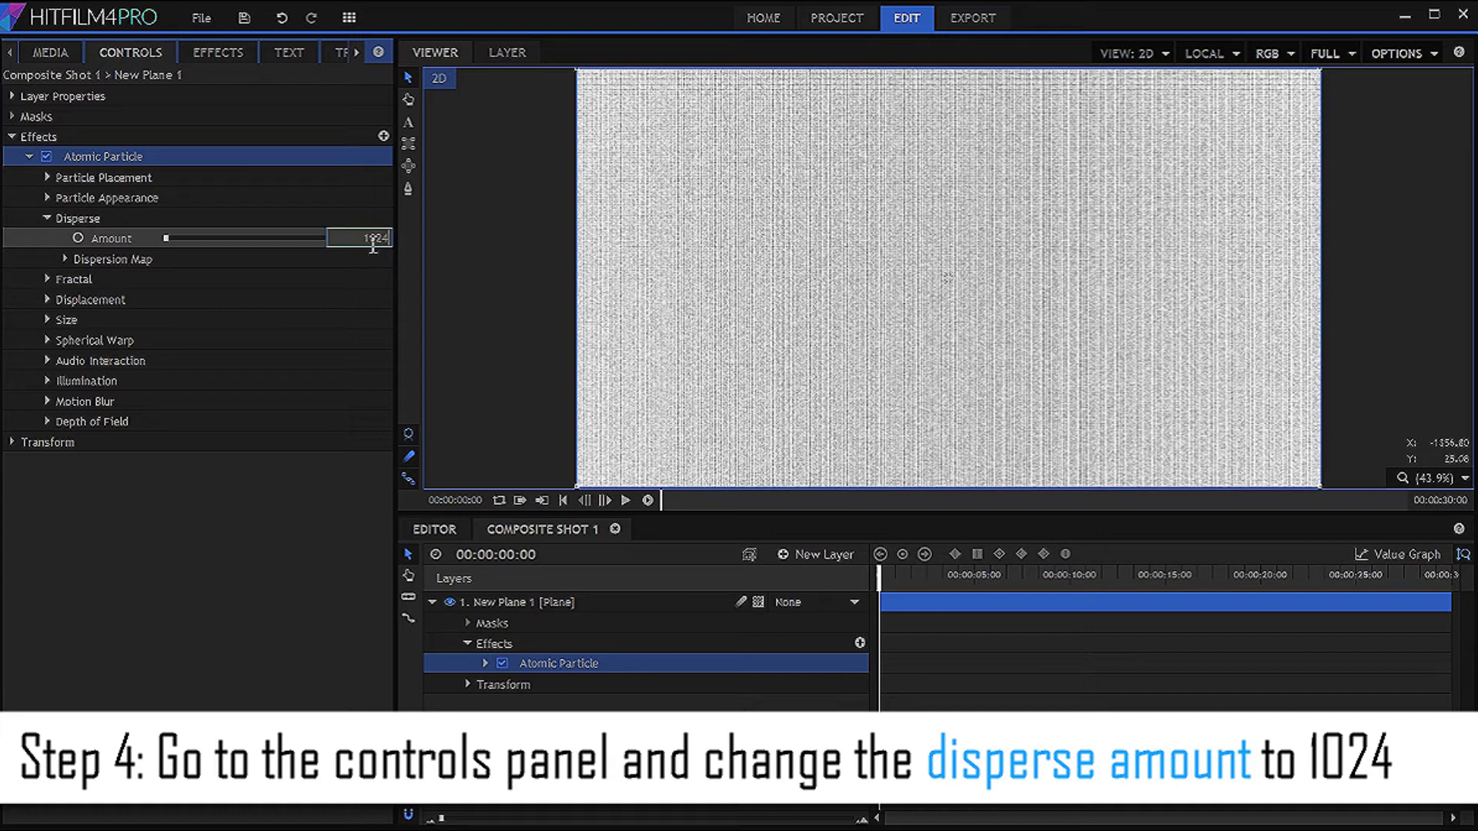
pyautogui.press('Return')
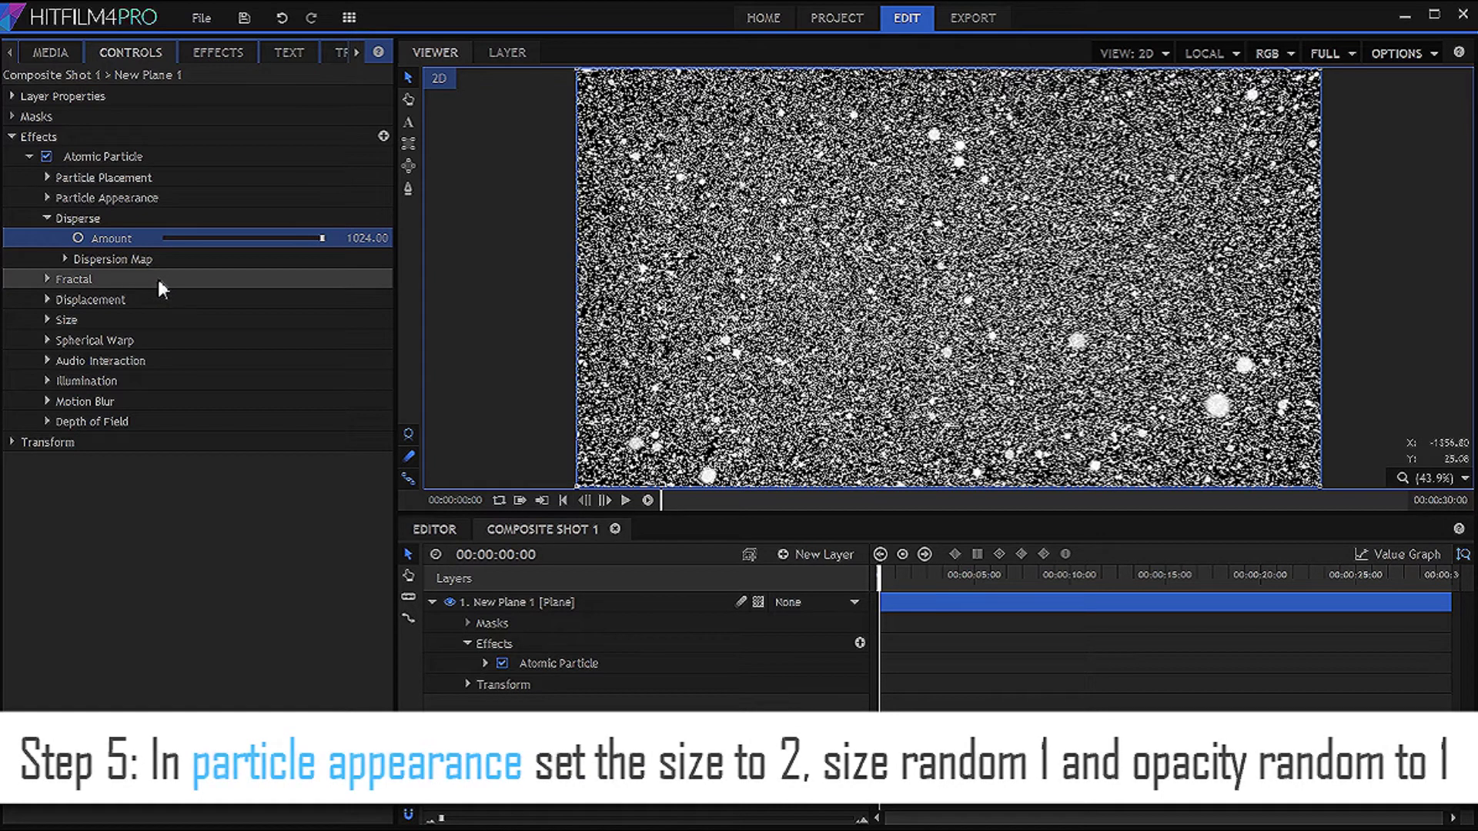
# Set particle Size 2, Size Random 1 and Opacity Random 1 under Particle Appearance.
pyautogui.click(47, 198)
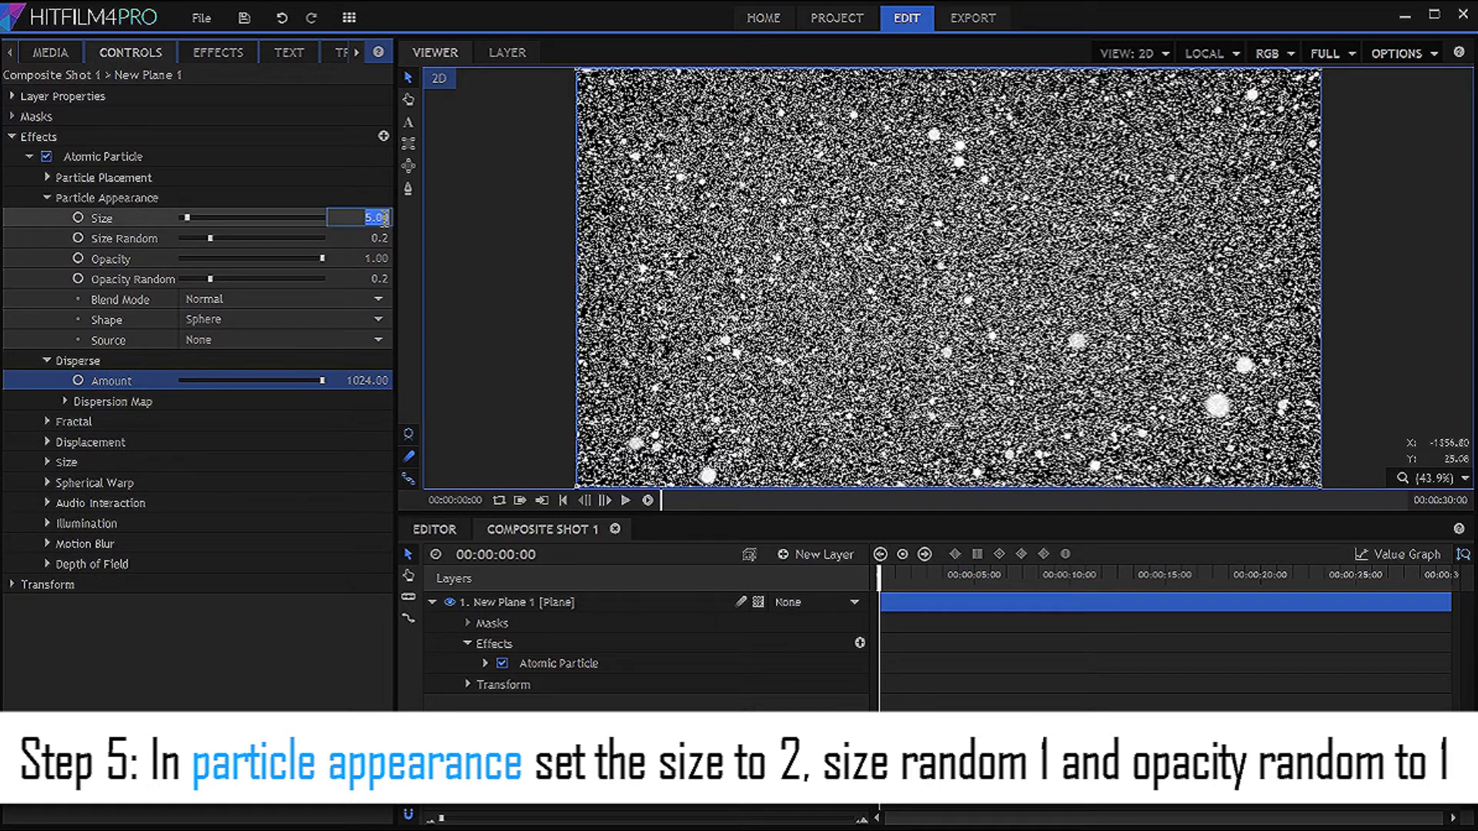
pyautogui.write('2')
pyautogui.press('Return')
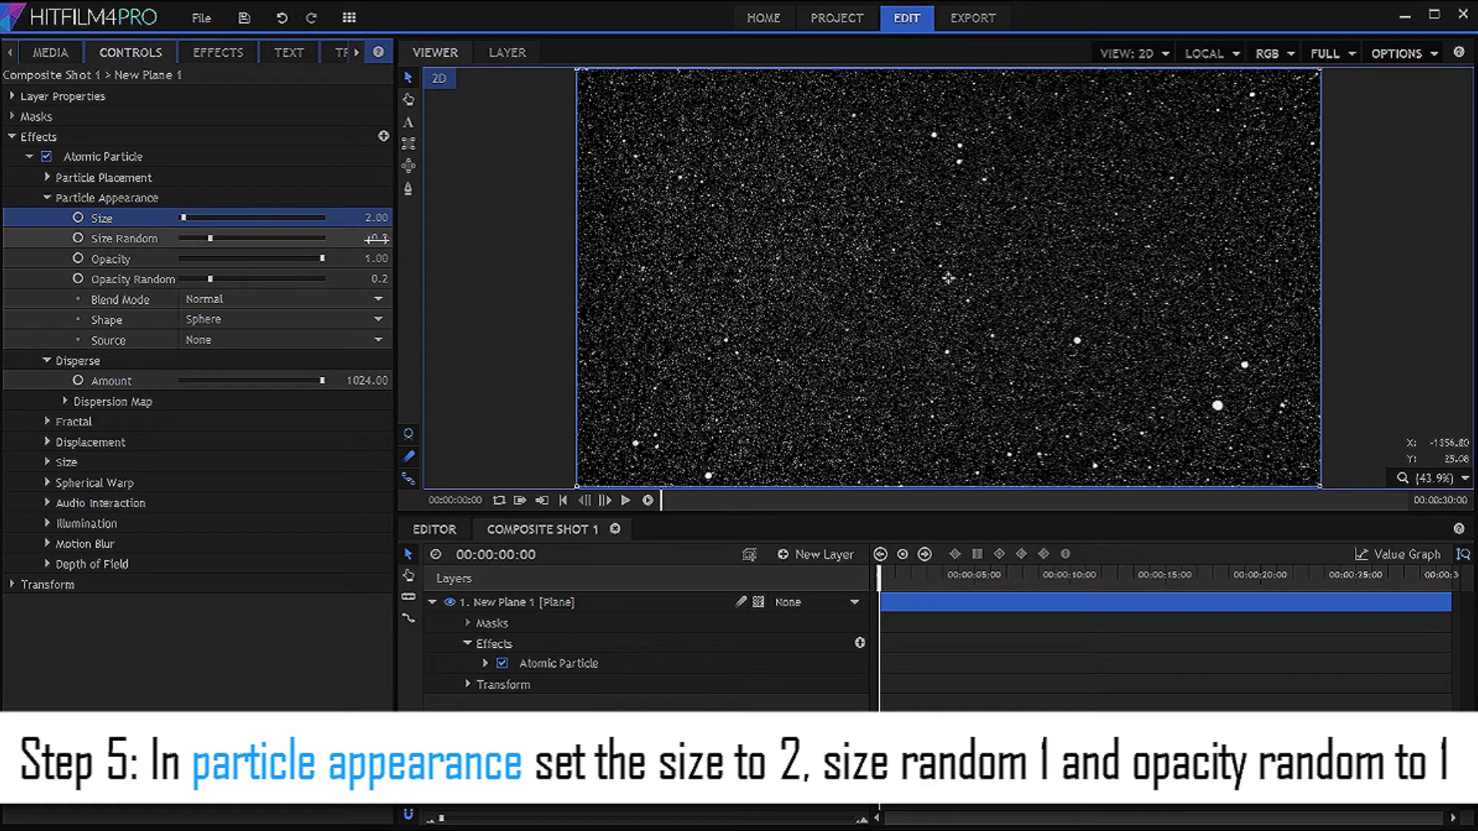
pyautogui.write('1')
pyautogui.press('Return')
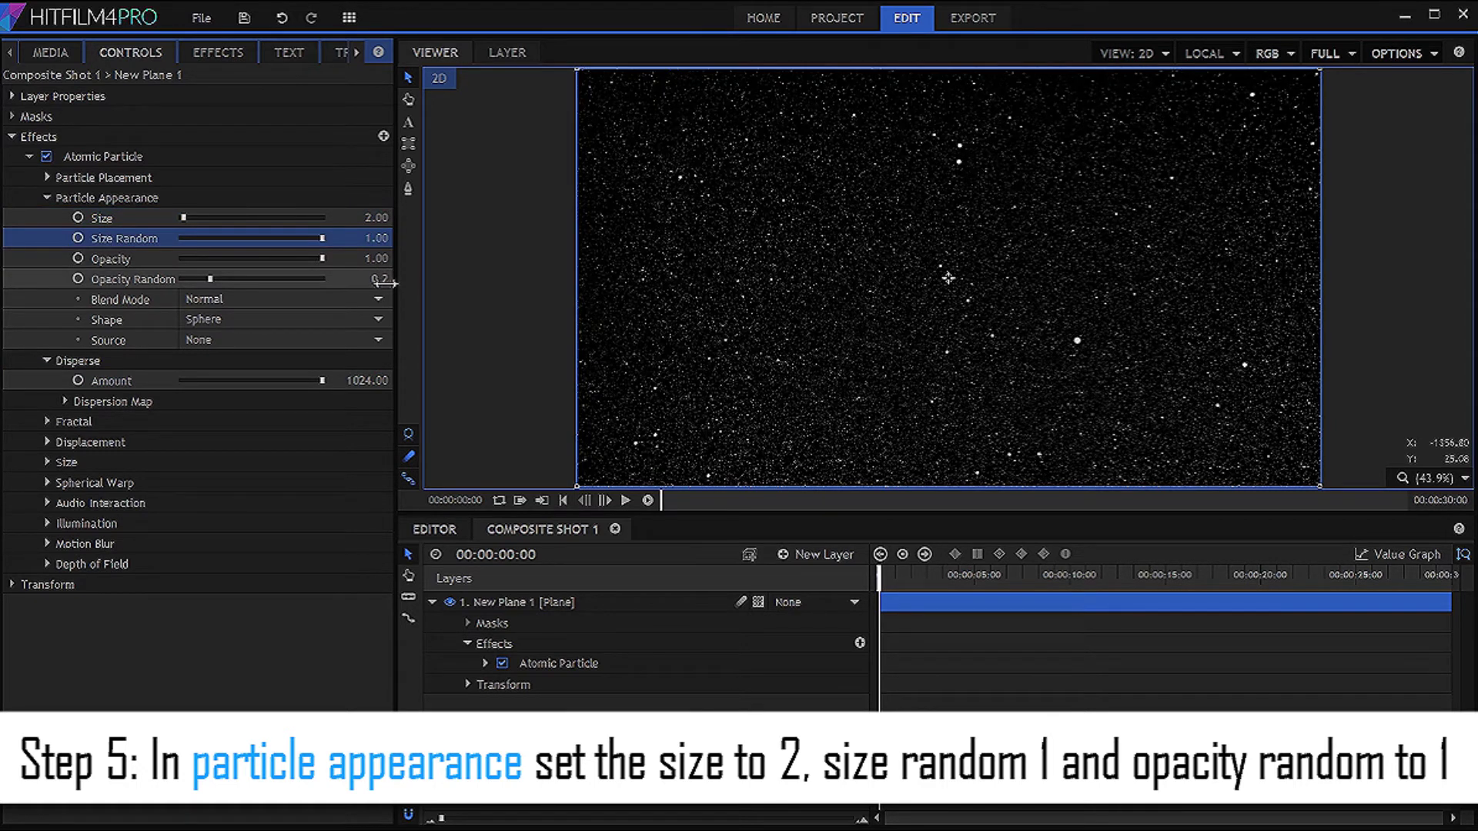
pyautogui.write('1')
pyautogui.press('Return')
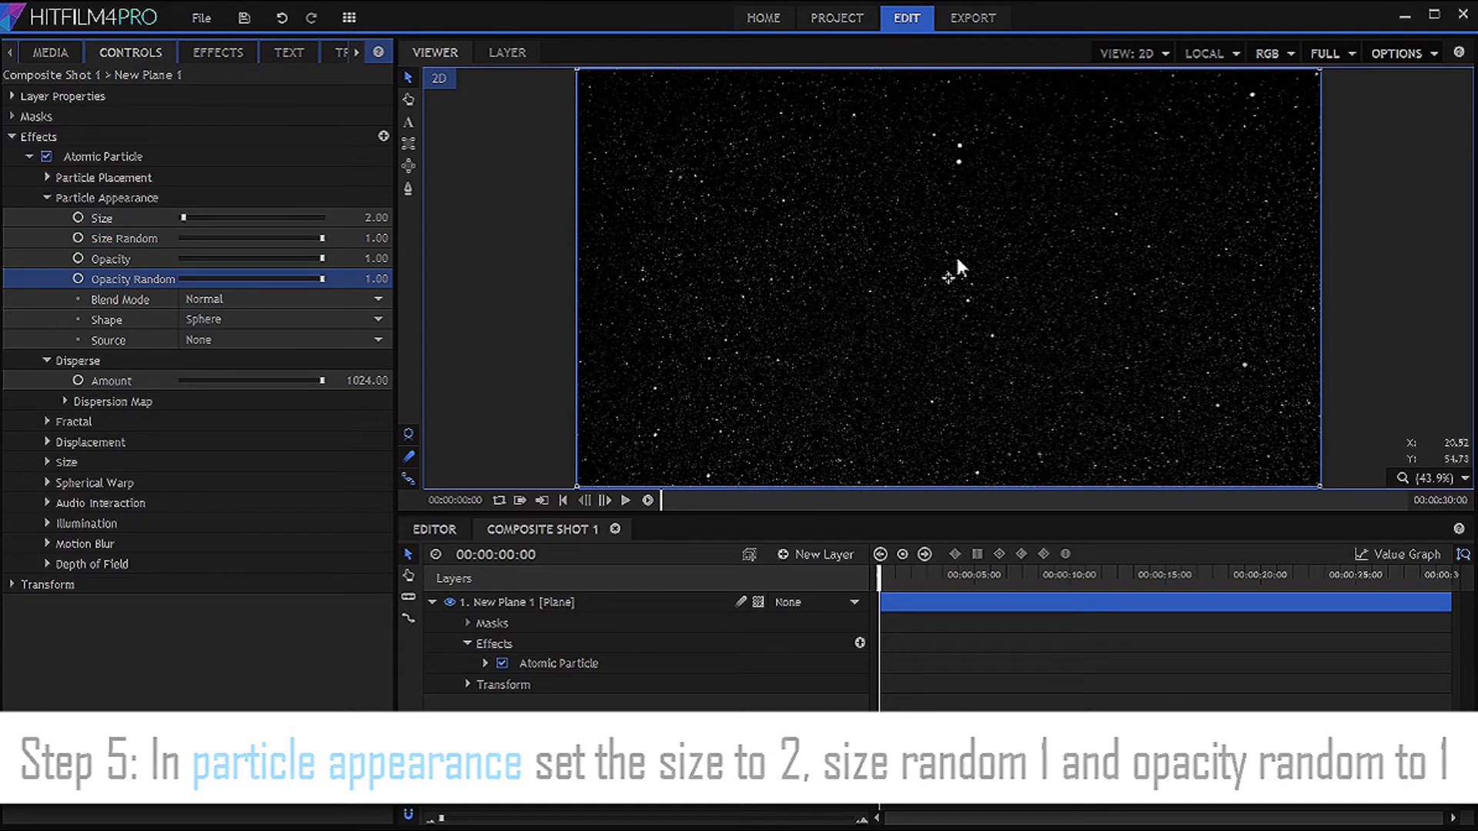
pyautogui.scroll(1, 958, 267)
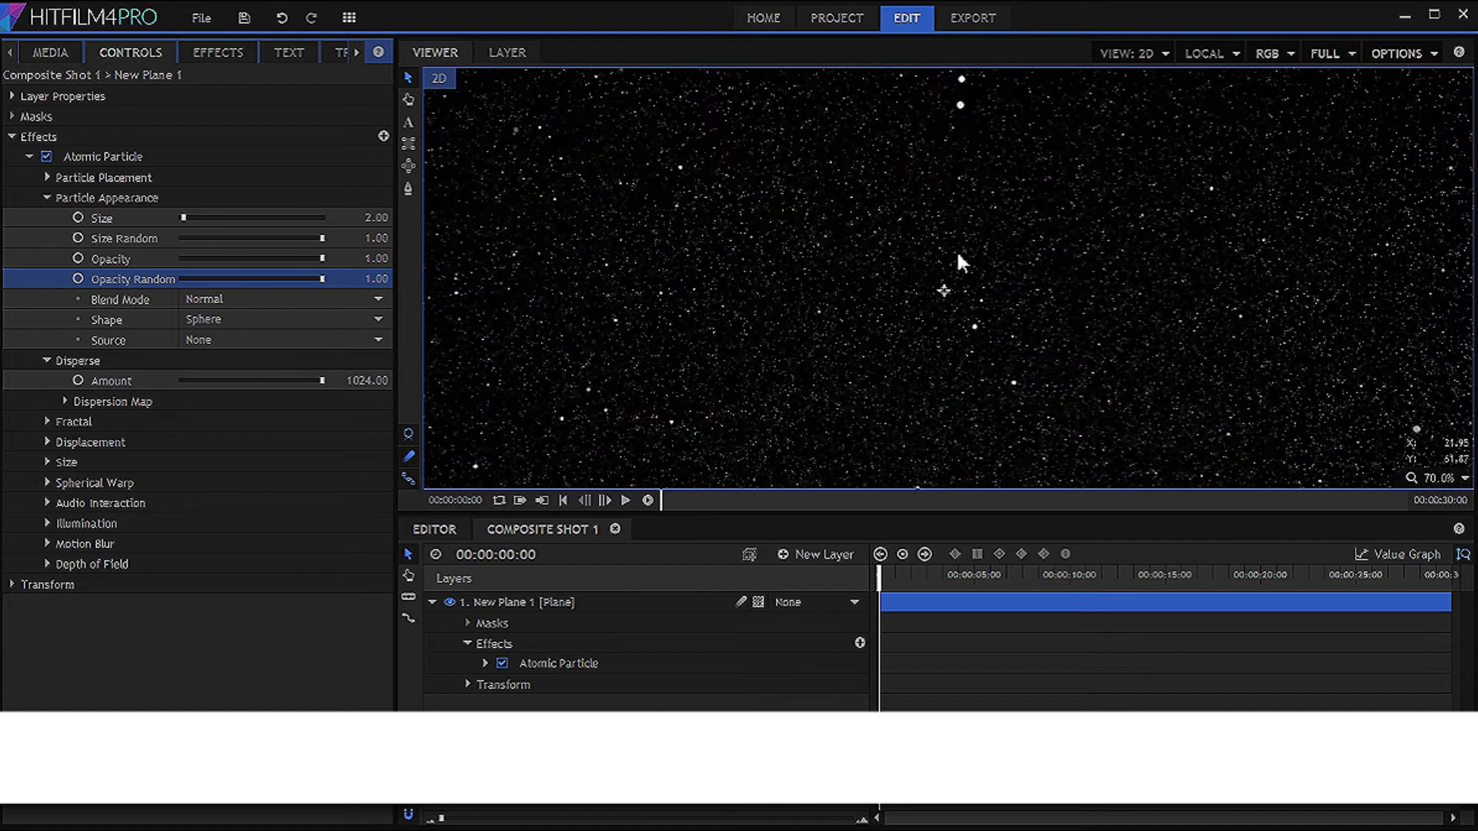
pyautogui.scroll(-2, 963, 250)
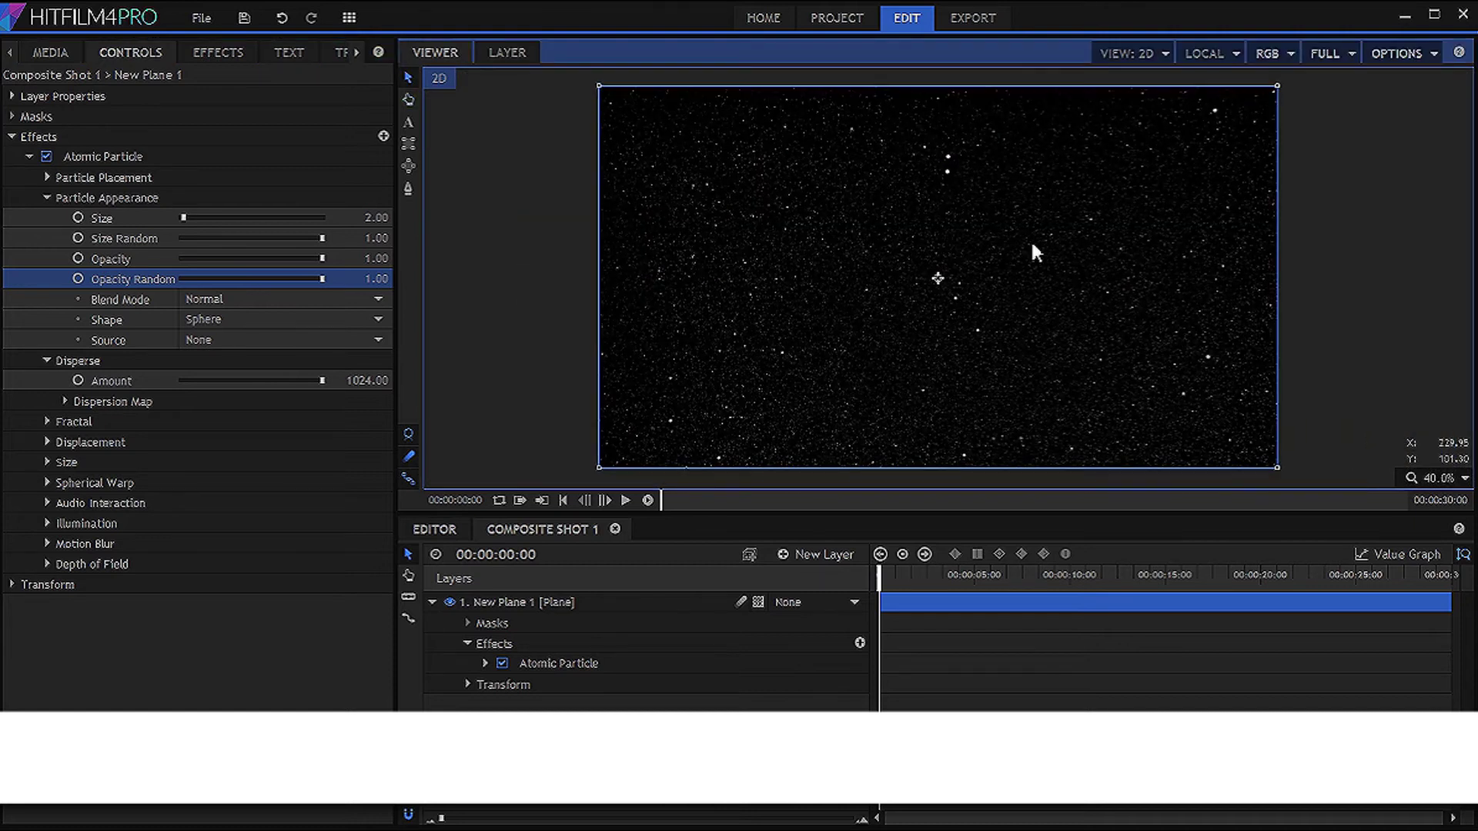
pyautogui.click(1321, 245)
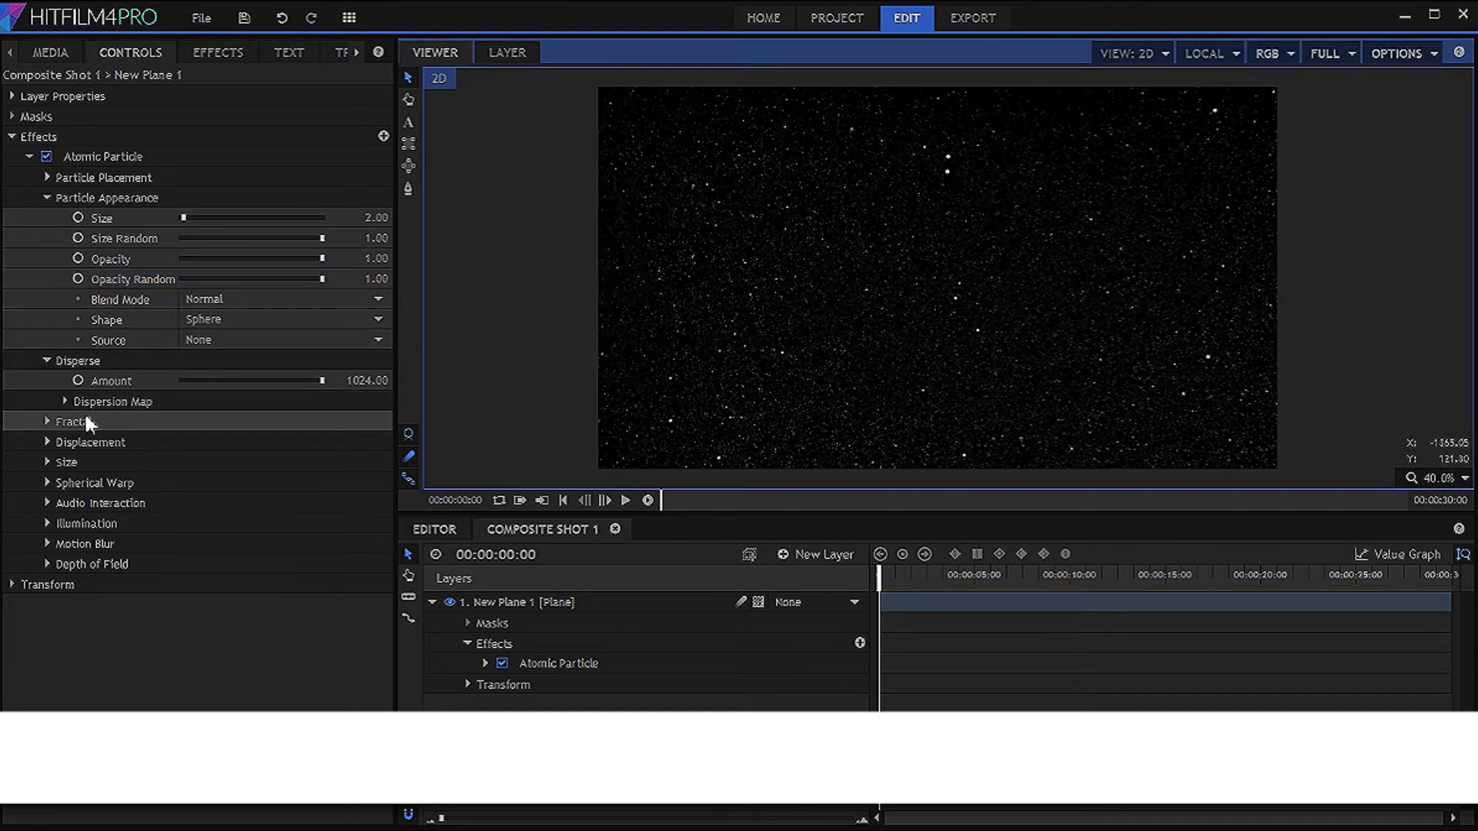
# Lower the Atomic Particle Fractal Speed to 1.
pyautogui.click(47, 422)
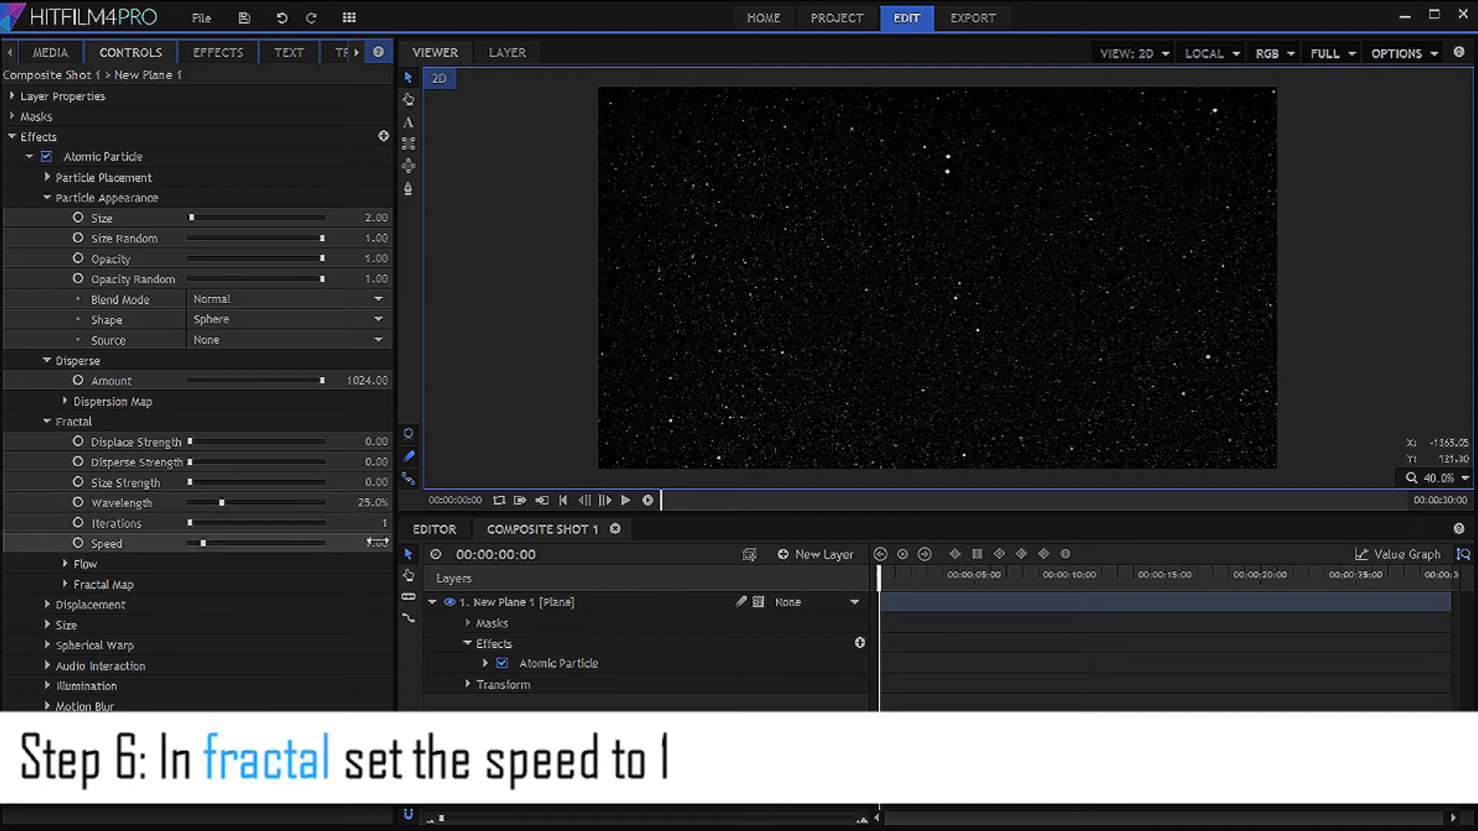
pyautogui.write('1')
pyautogui.press('Return')
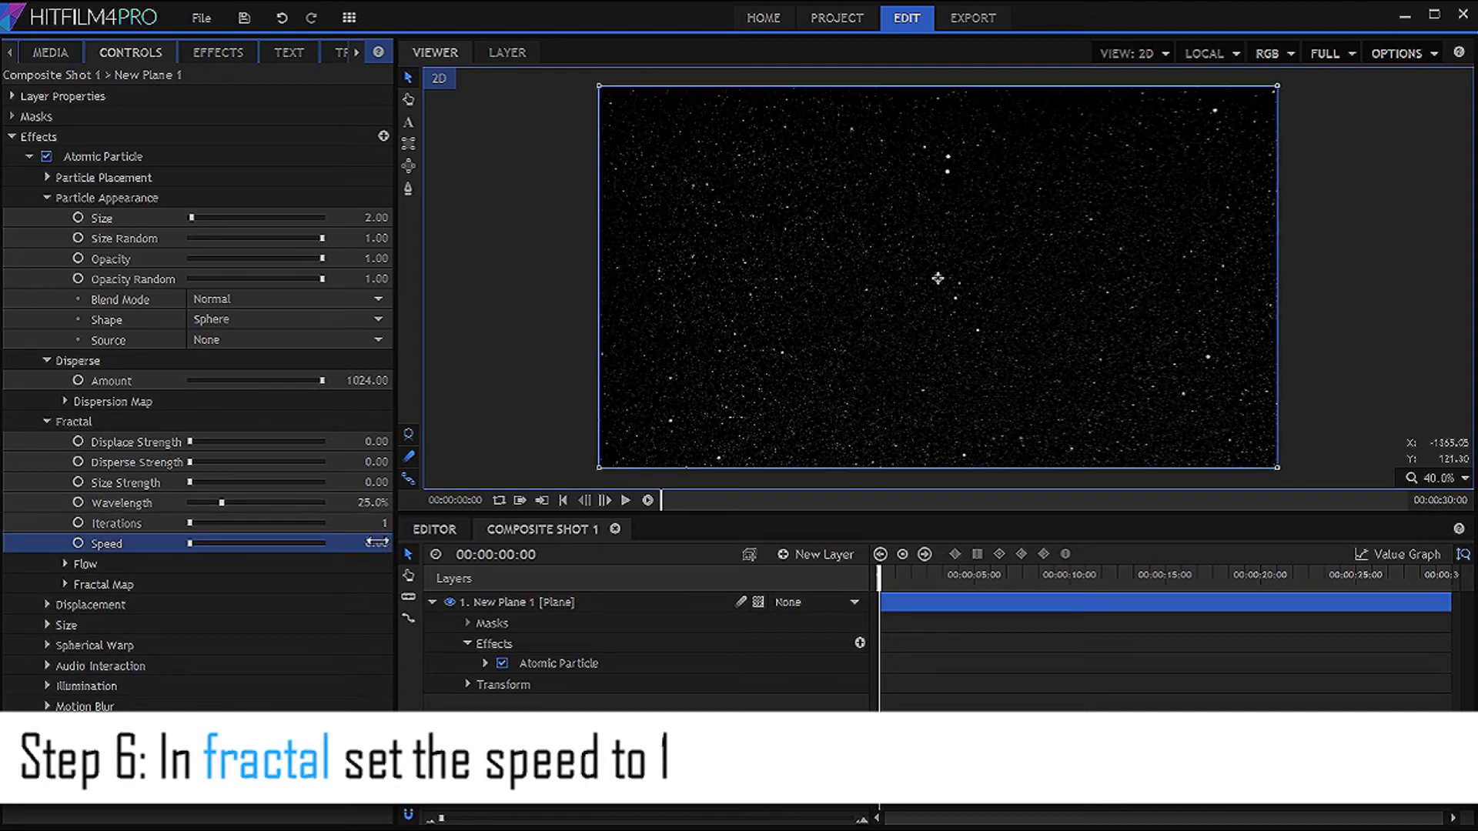
pyautogui.click(485, 420)
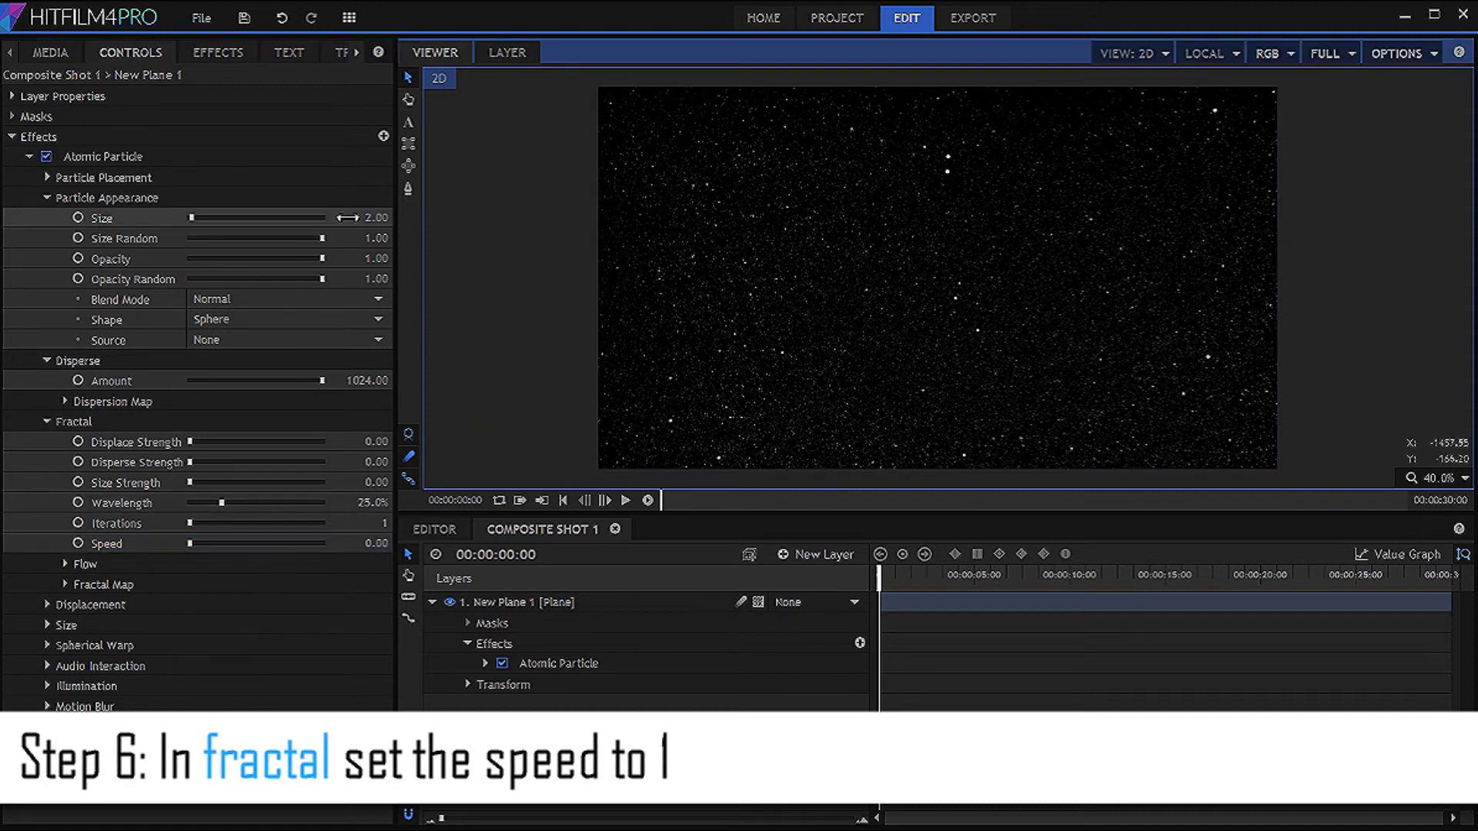
pyautogui.click(204, 51)
# Search the effects for 'enc' and apply Environment Map Viewer to New Plane 1.
pyautogui.doubleClick(35, 85)
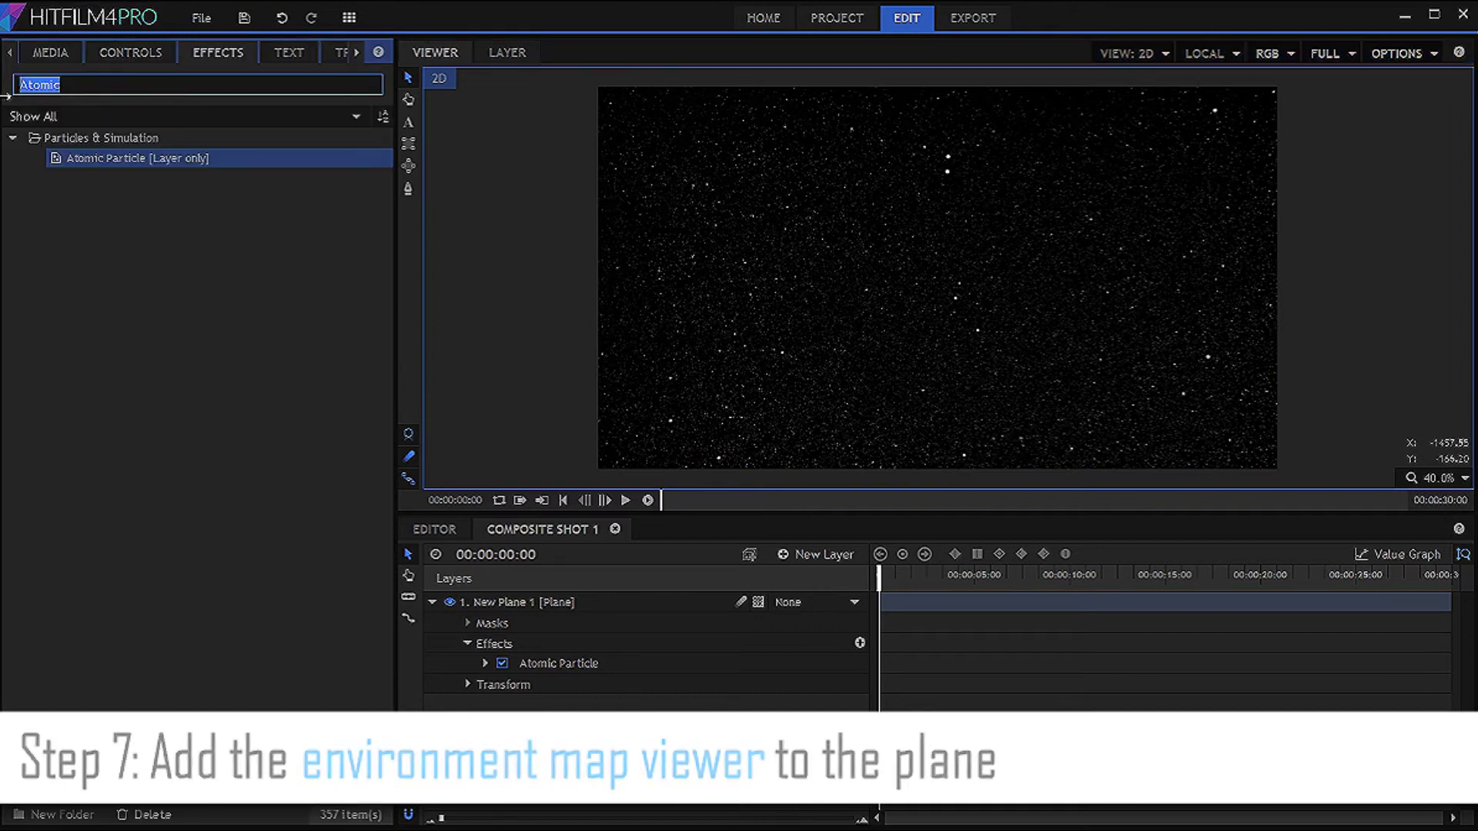
pyautogui.write('en')
pyautogui.write('c')
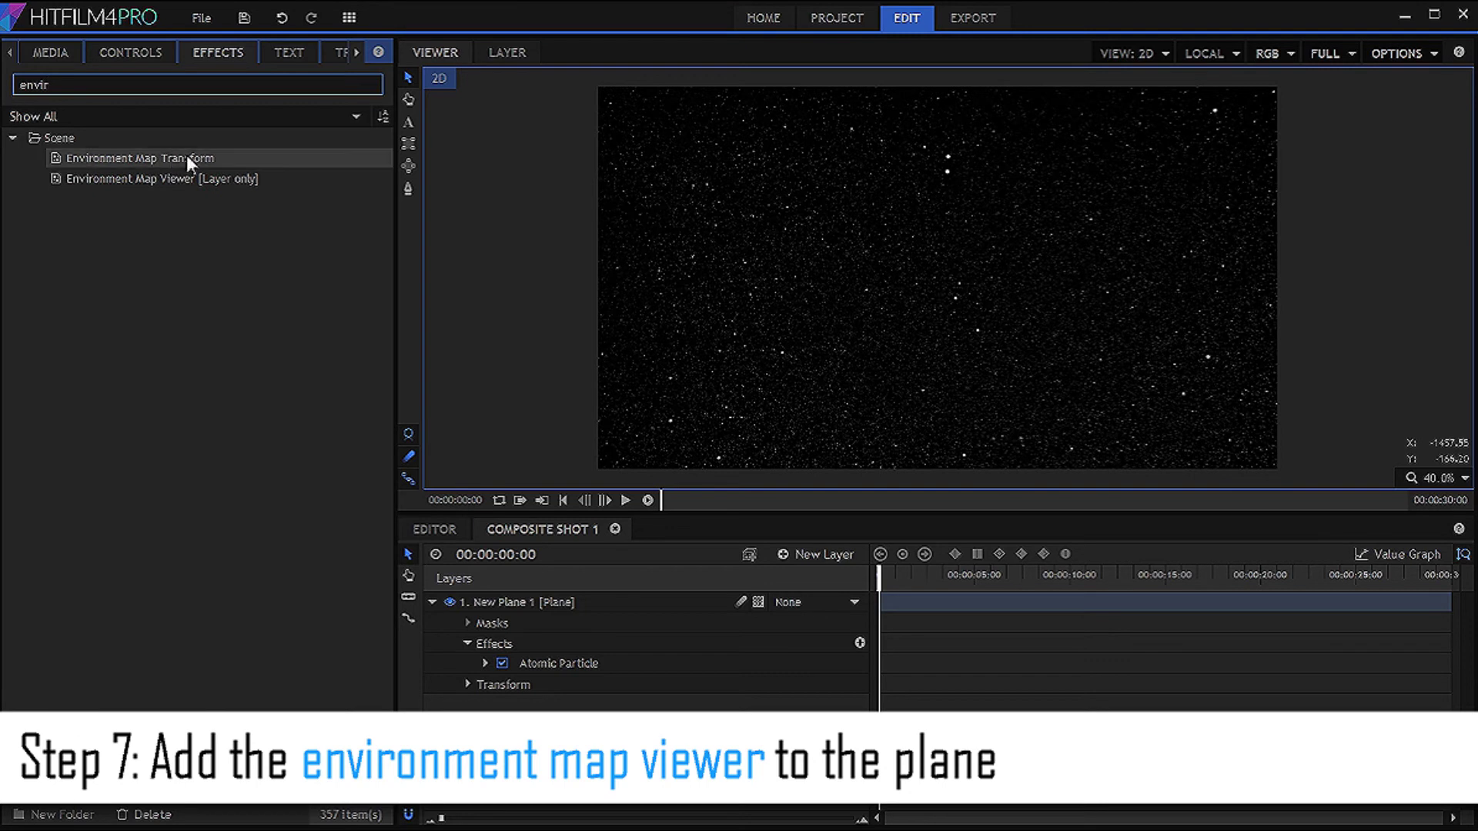
pyautogui.moveTo(258, 178)
pyautogui.mouseDown()
pyautogui.moveTo(546, 627)
pyautogui.moveTo(537, 614)
pyautogui.mouseUp()
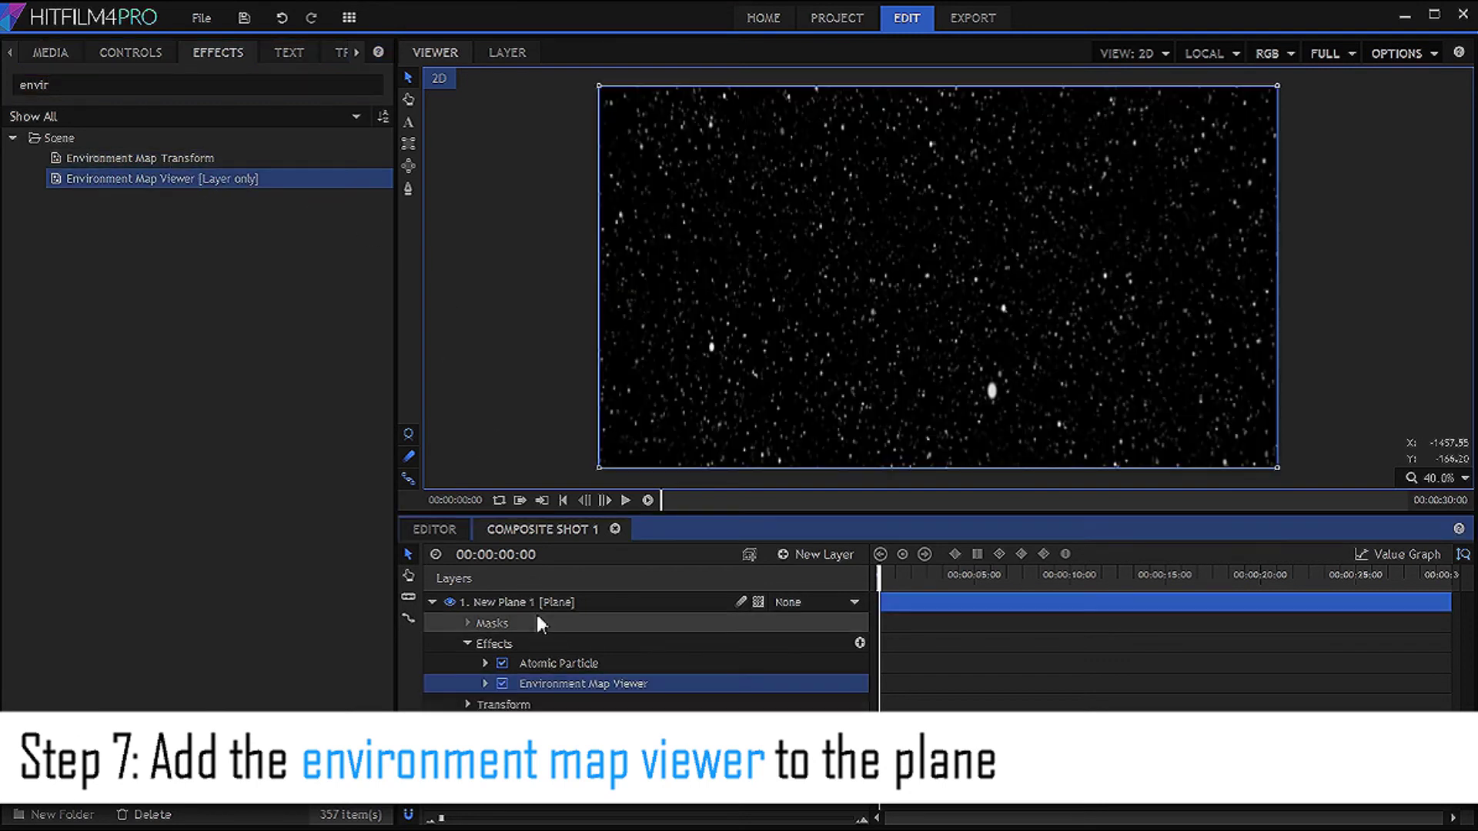
pyautogui.click(135, 53)
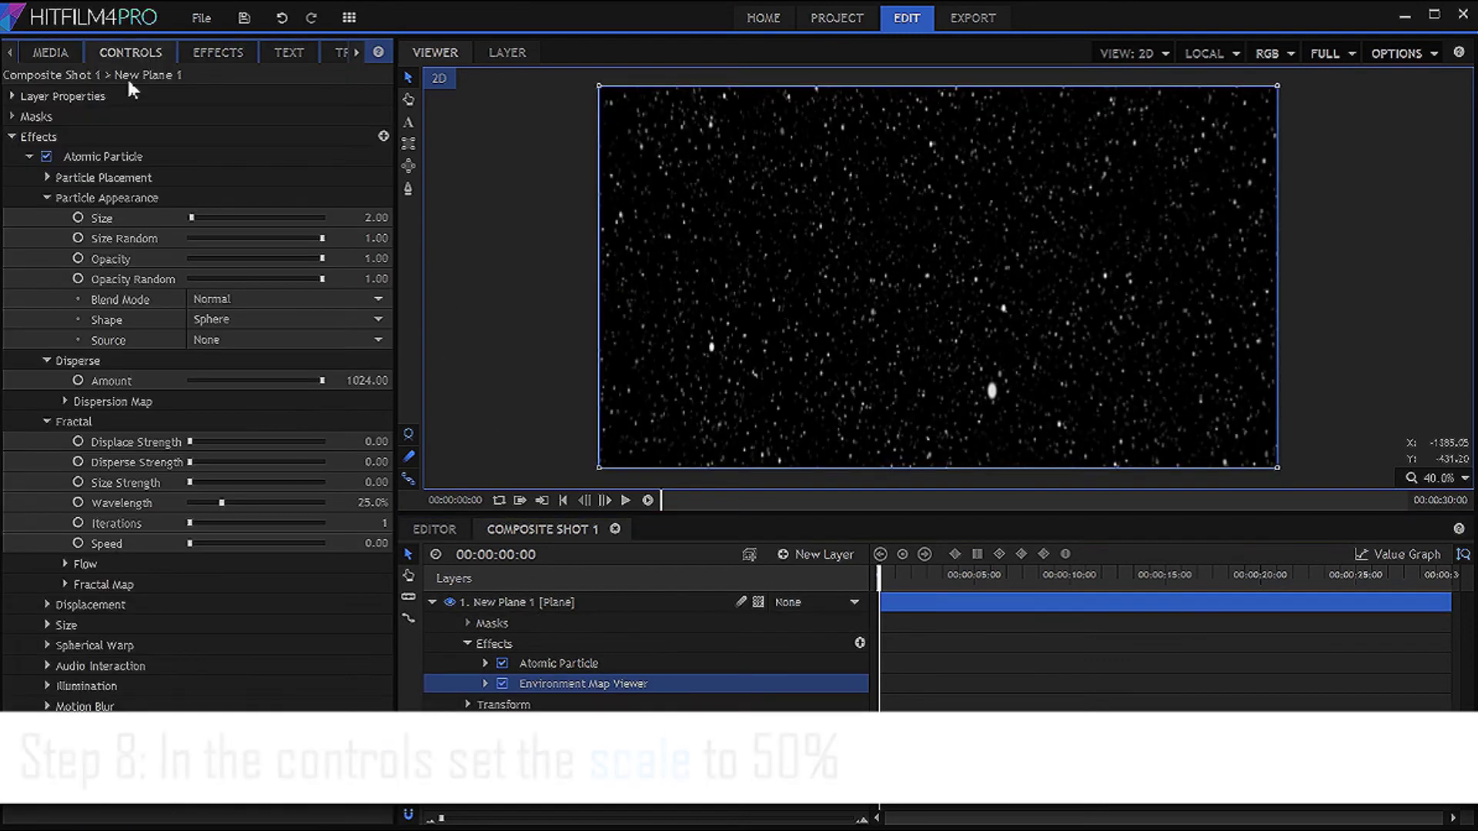
# Set the Environment Map Viewer Scale to 50%.
pyautogui.click(29, 157)
pyautogui.click(29, 176)
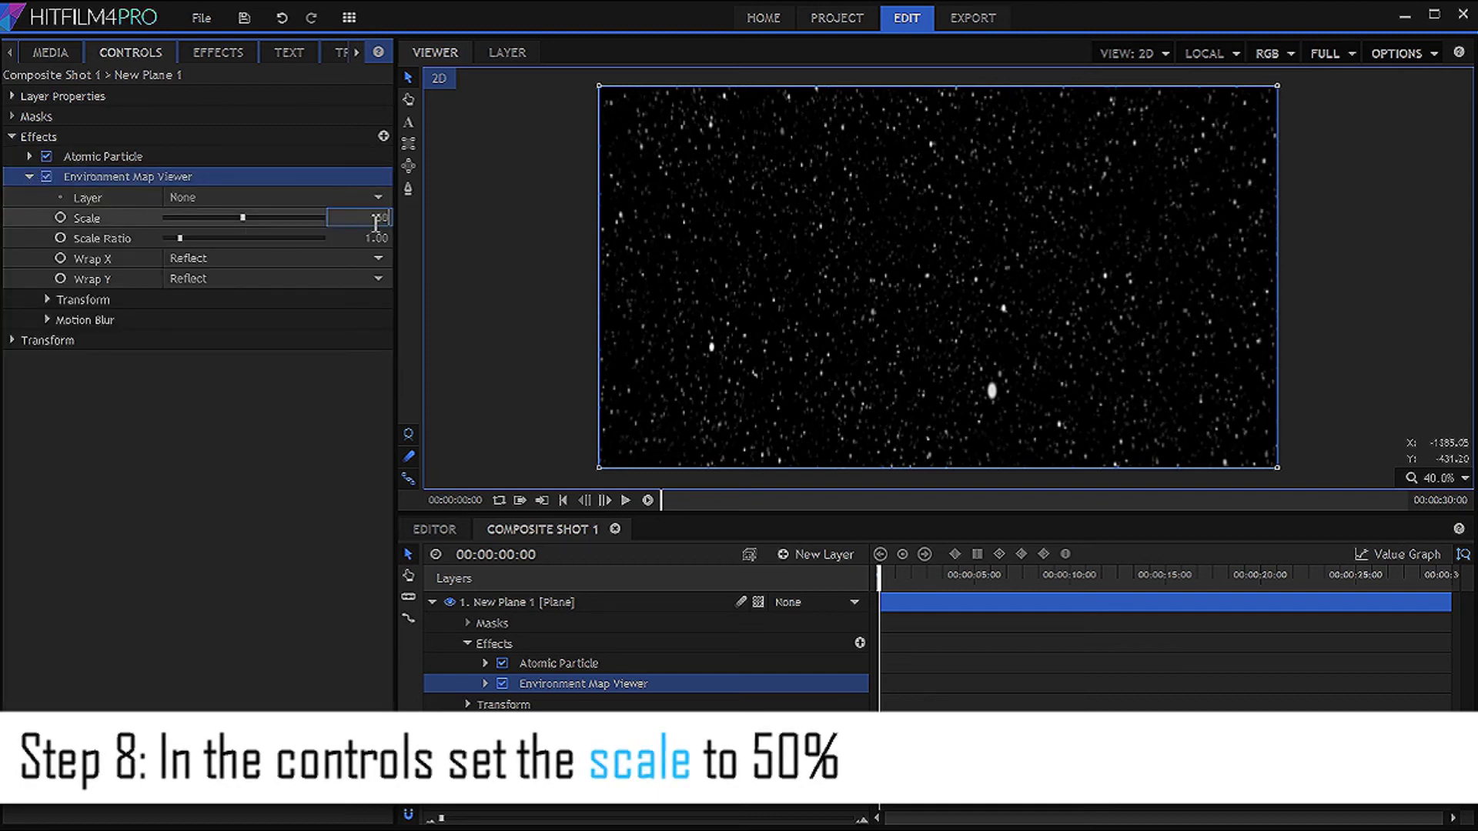
pyautogui.write('50')
pyautogui.press('Return')
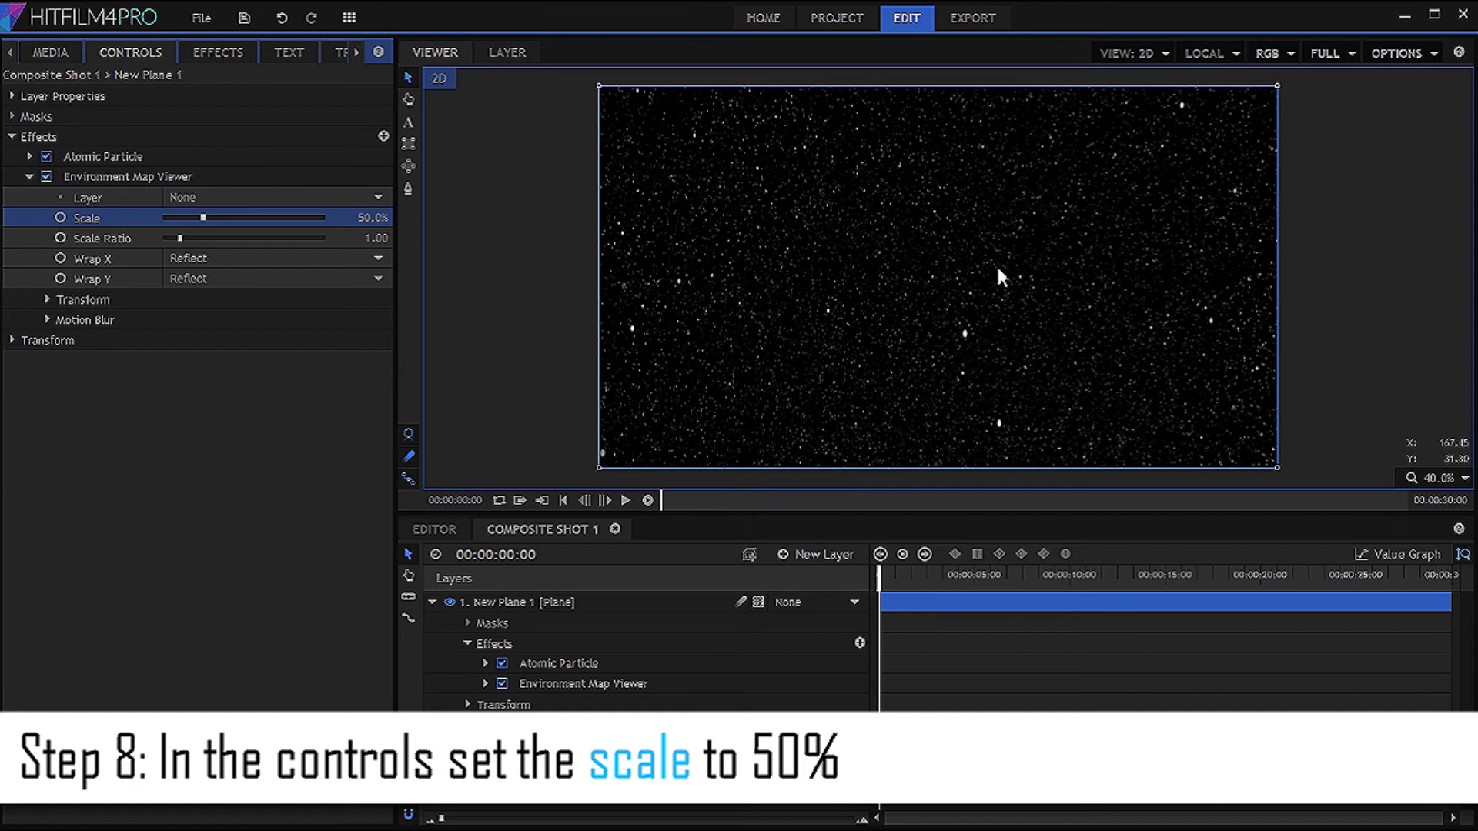
# Add a camera layer, orbit around the starfield, then reset the viewer to straight-on.
pyautogui.click(839, 554)
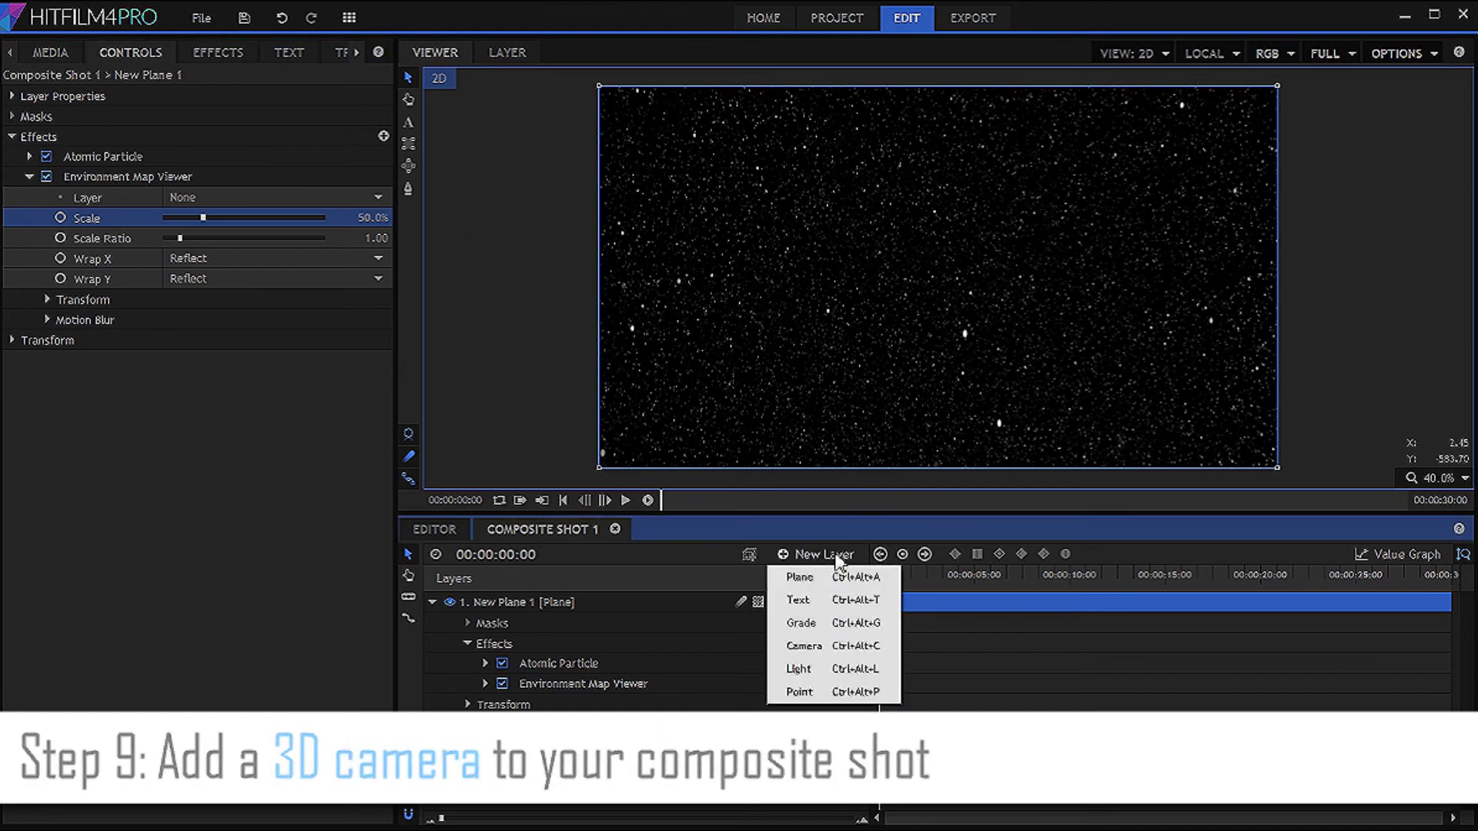
pyautogui.click(845, 645)
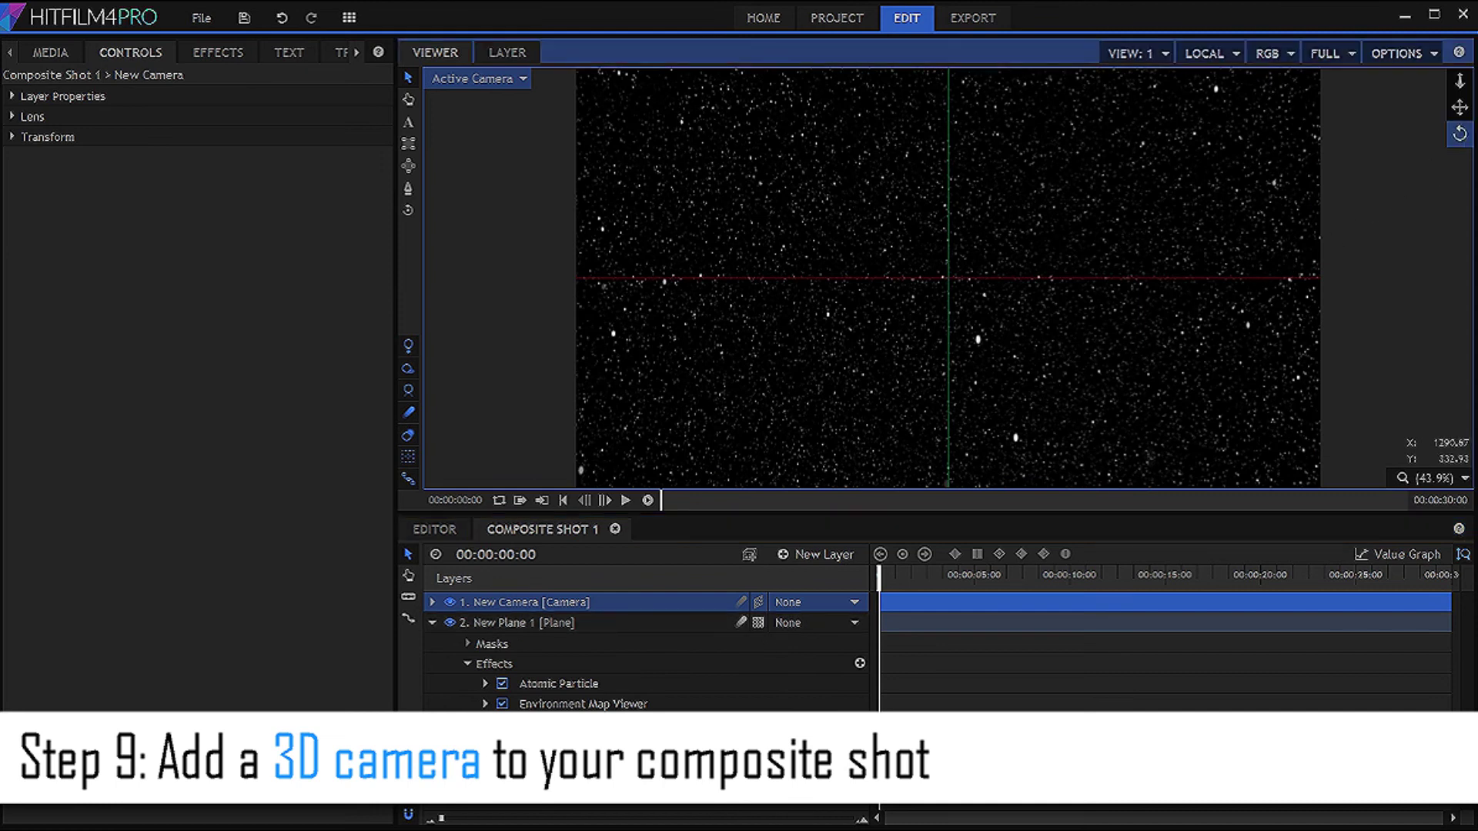
pyautogui.moveTo(1462, 137)
pyautogui.mouseDown()
pyautogui.moveTo(1400, 150)
pyautogui.moveTo(1308, 247)
pyautogui.mouseUp()
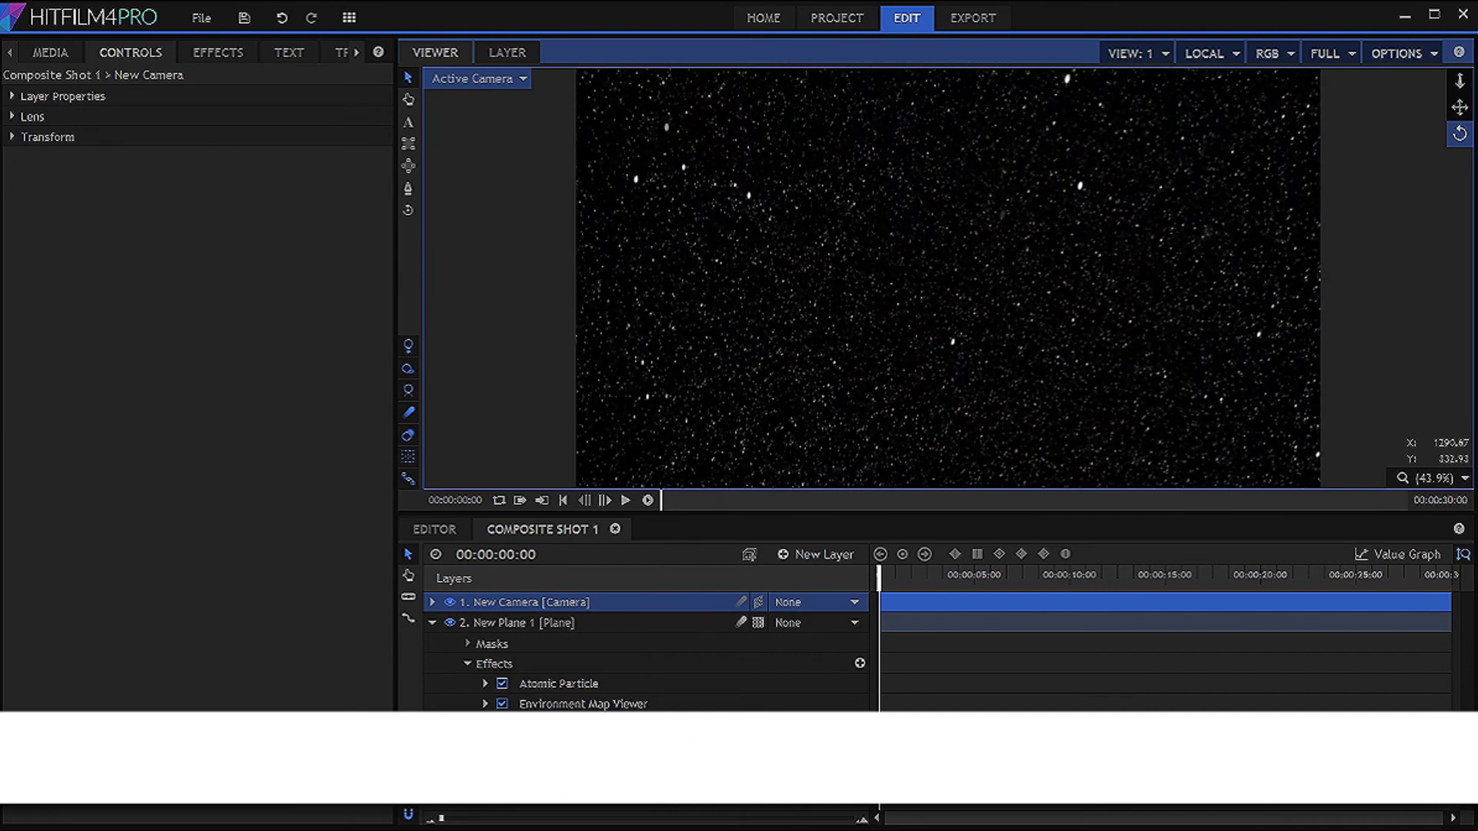
pyautogui.moveTo(1309, 246); pyautogui.dragTo(1263, 293)
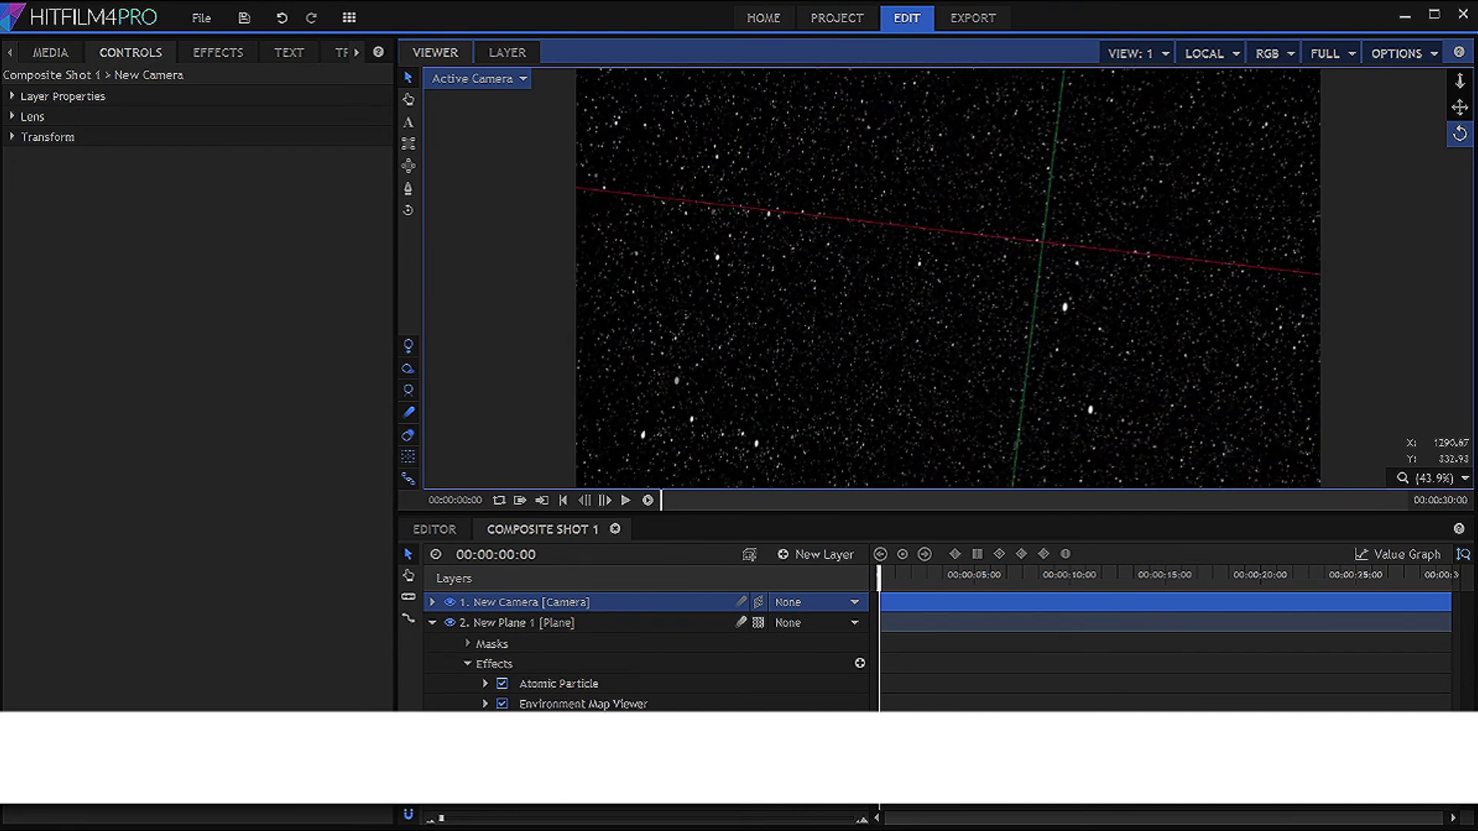
pyautogui.click(477, 79)
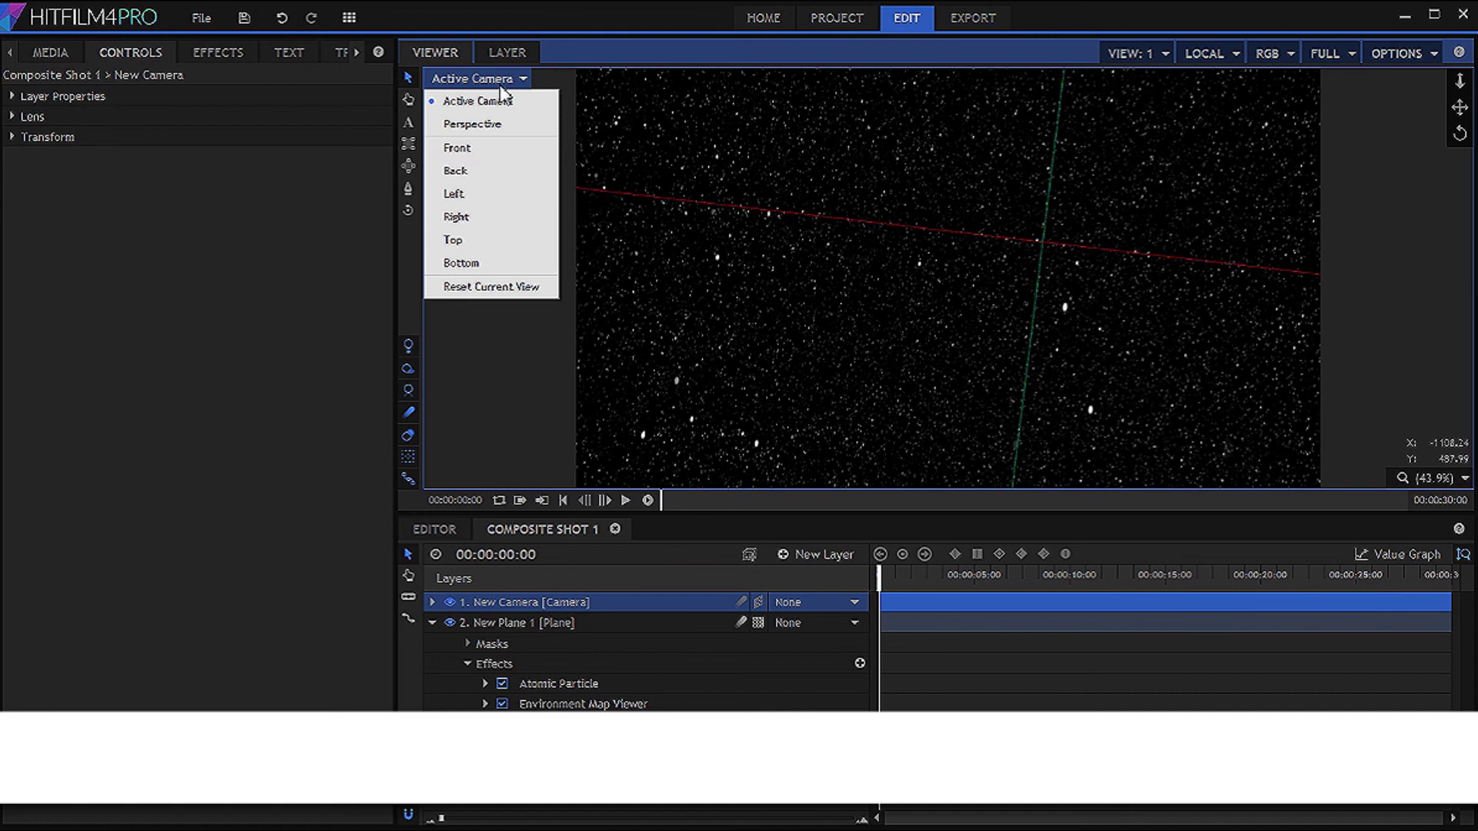
pyautogui.click(500, 287)
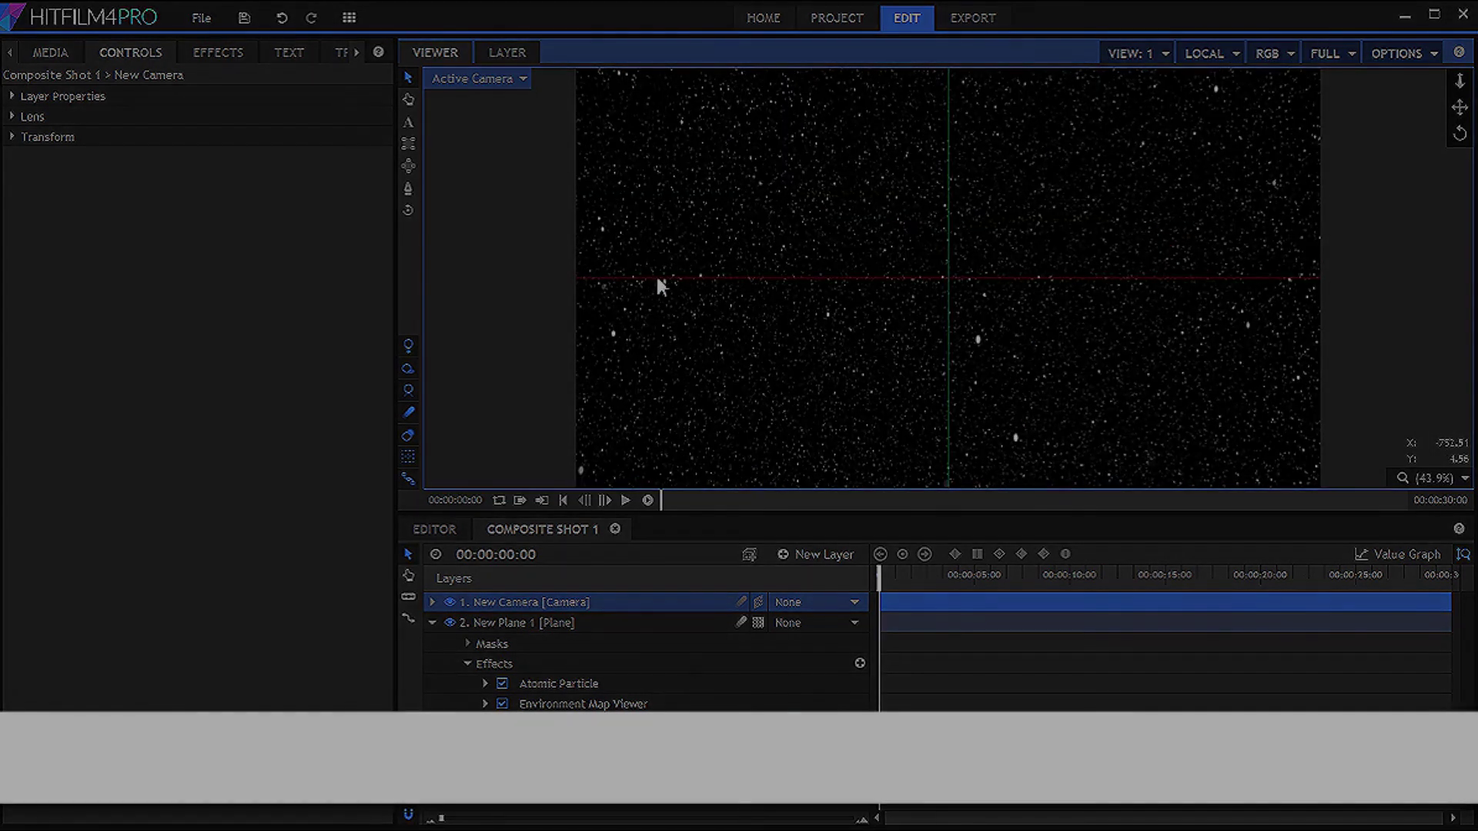